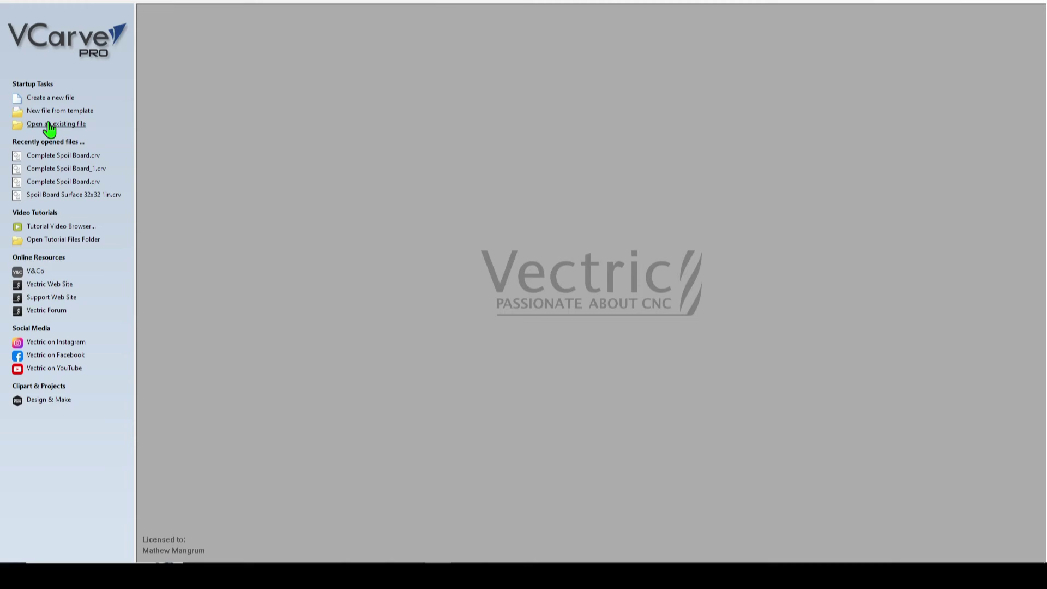
- Start a new job 32 inches wide, 32 inches high and 0.75 inches thick
click(55, 102)
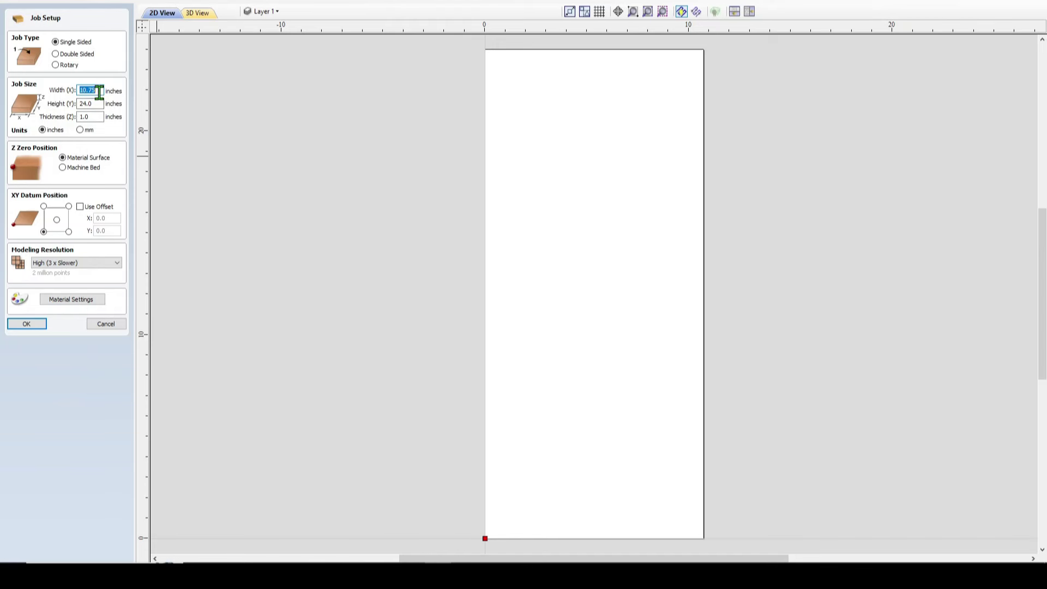
text(32)
click(96, 106)
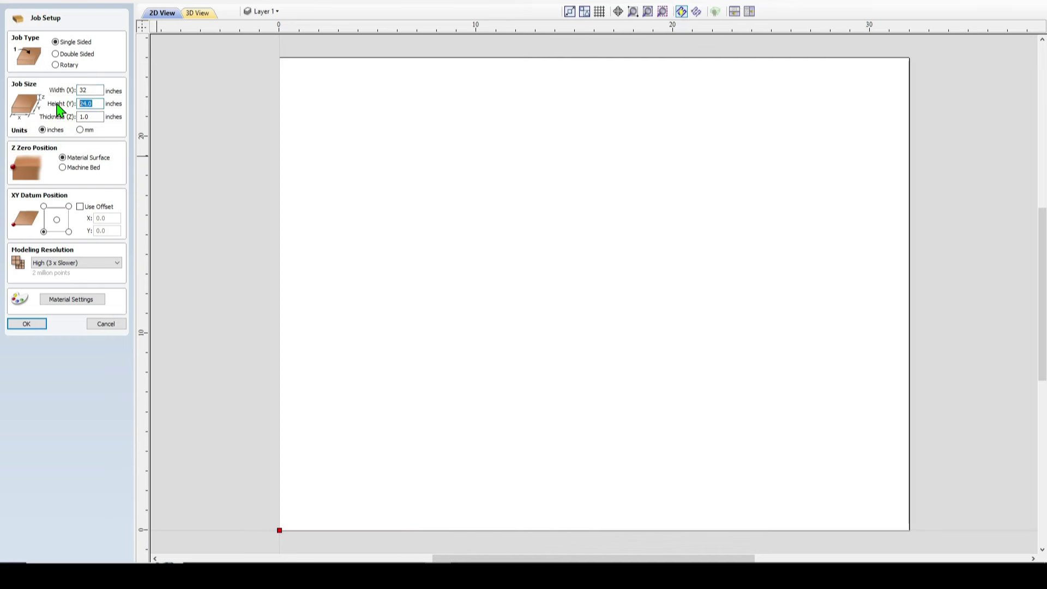
text(32)
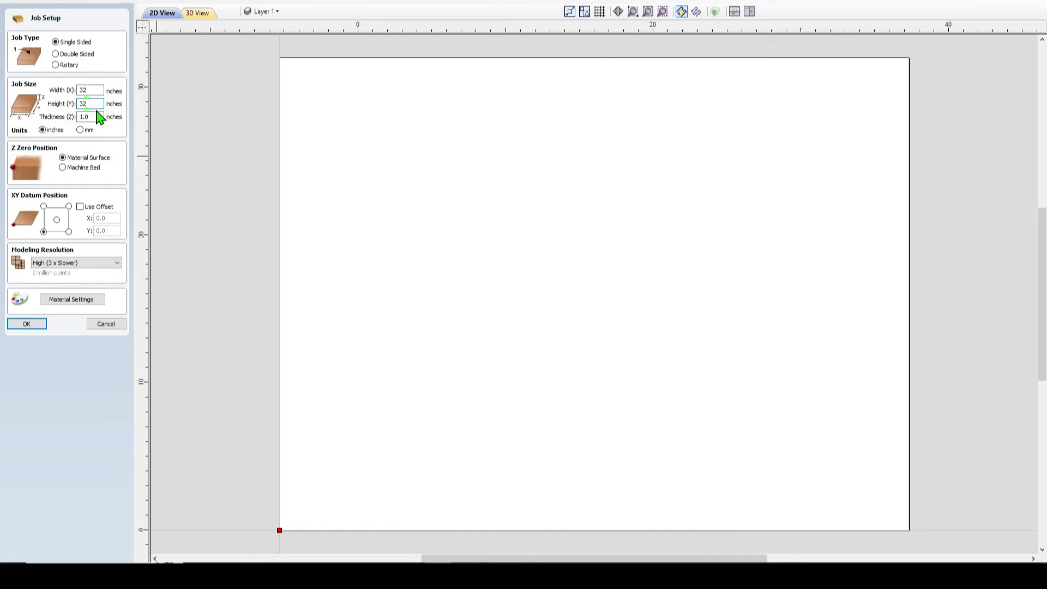
click(90, 117)
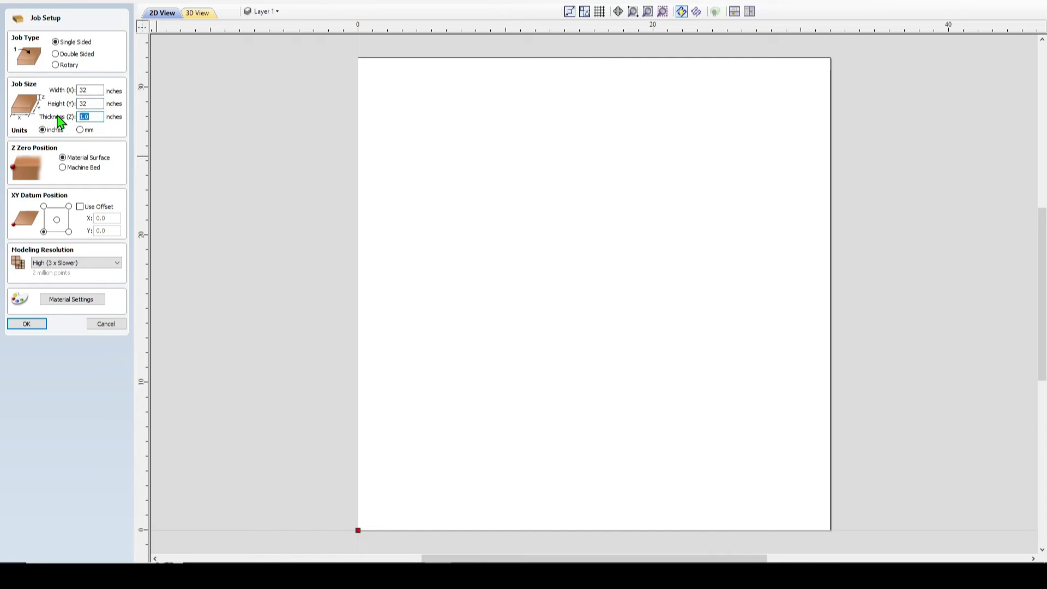
text(.75)
- Create the sheet and rename Layer 1 to Grid, coloured red
click(30, 326)
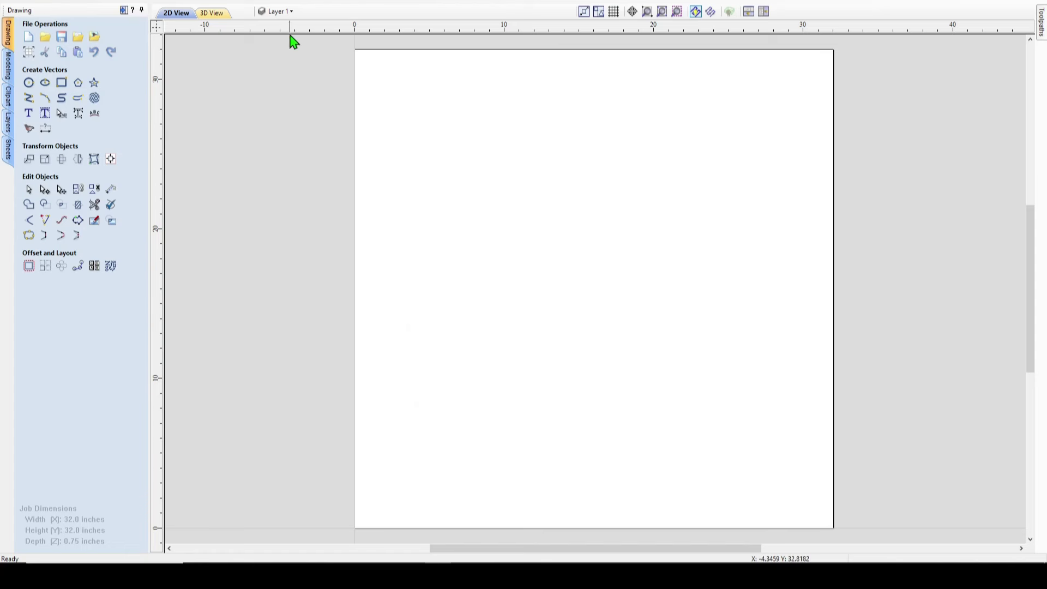
click(280, 12)
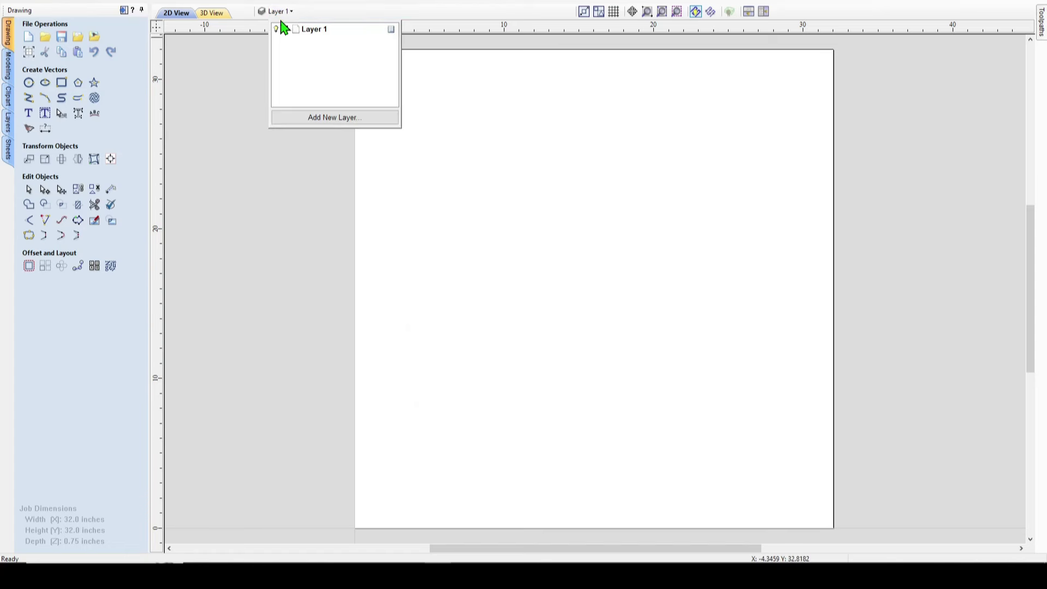
right_click(323, 37)
click(365, 126)
text(Grid)
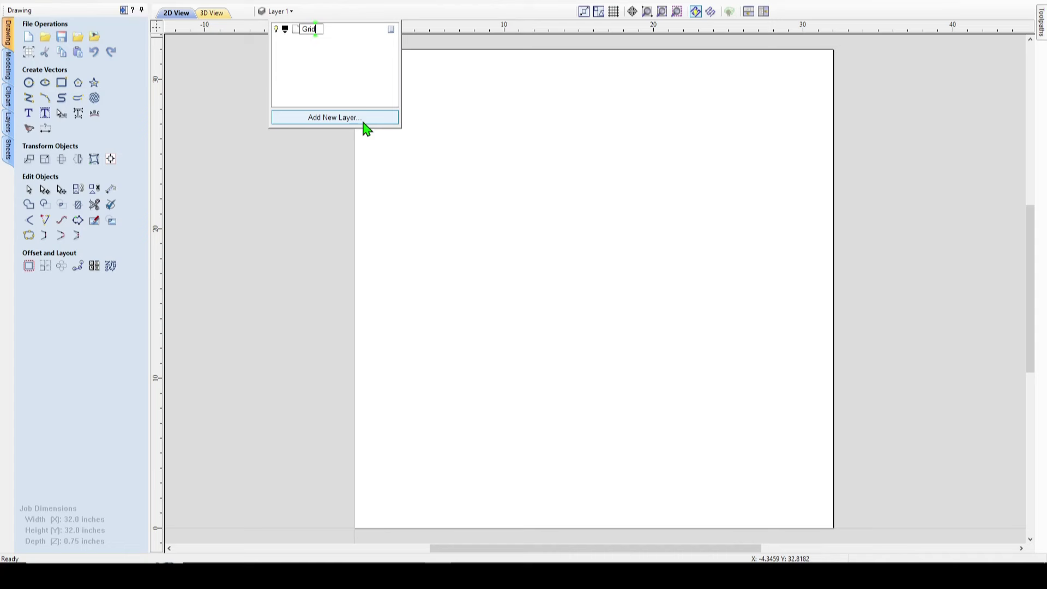
click(285, 30)
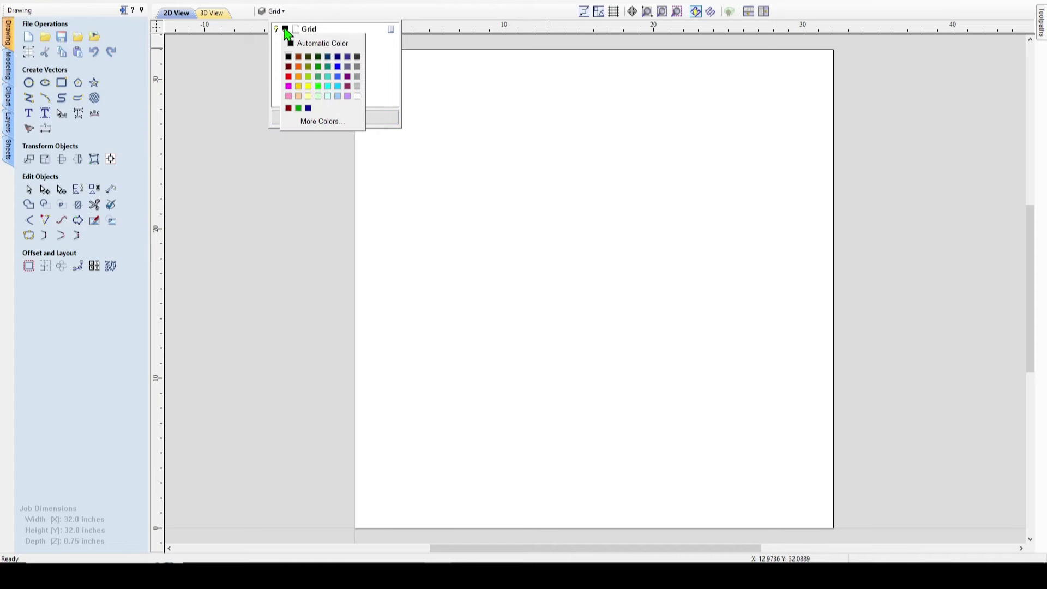
click(288, 77)
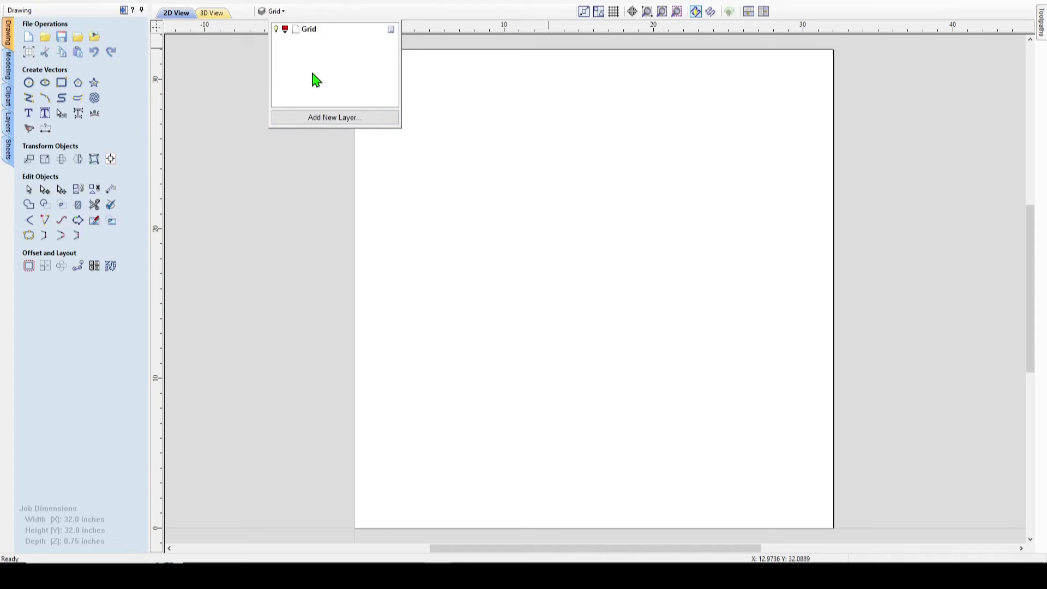
- Add a green PVC Holes layer and make Grid the current layer
click(325, 118)
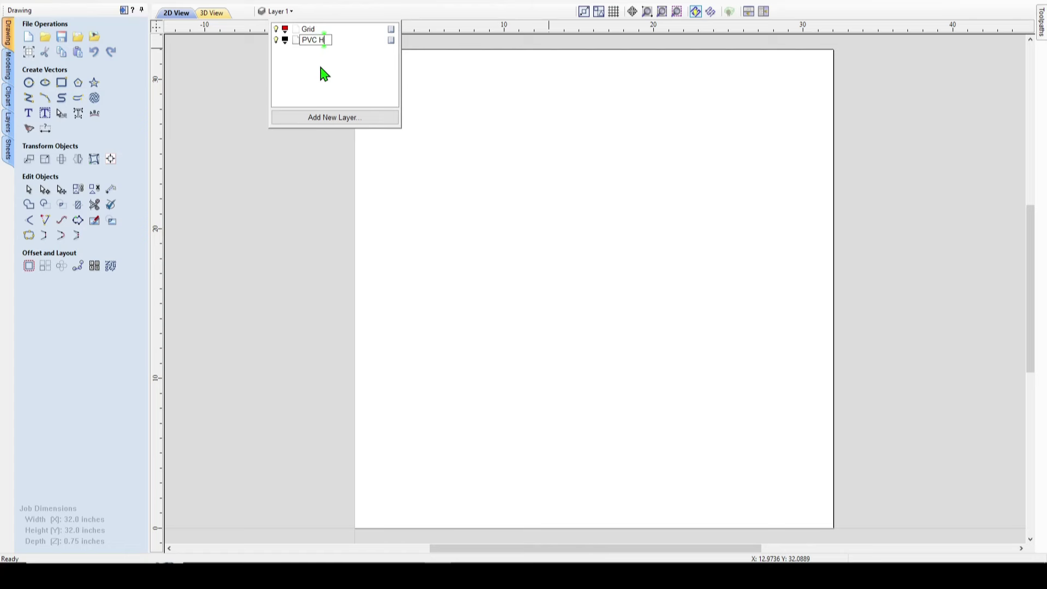
click(286, 41)
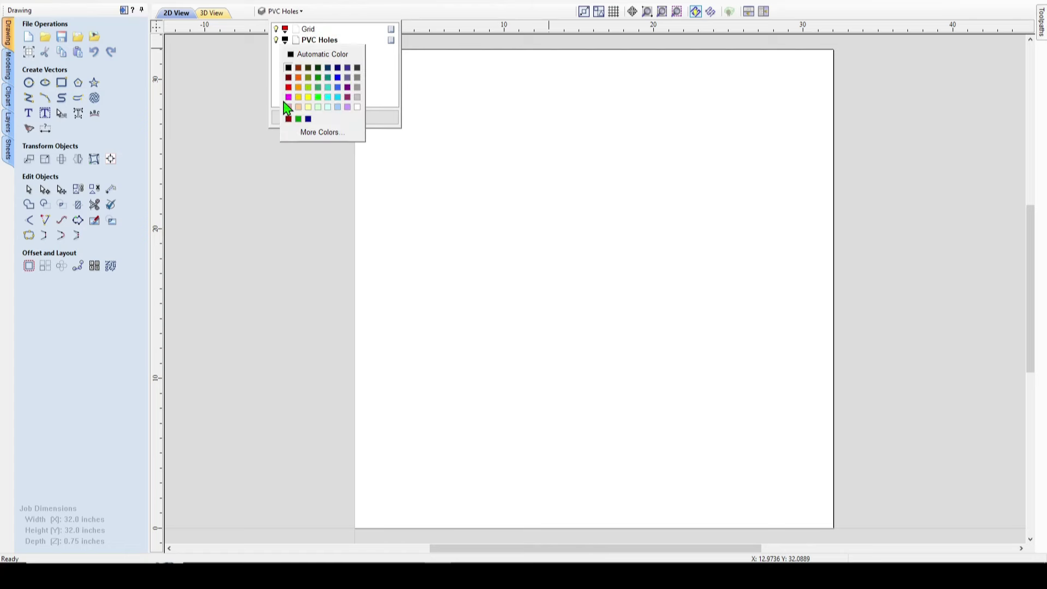
click(318, 87)
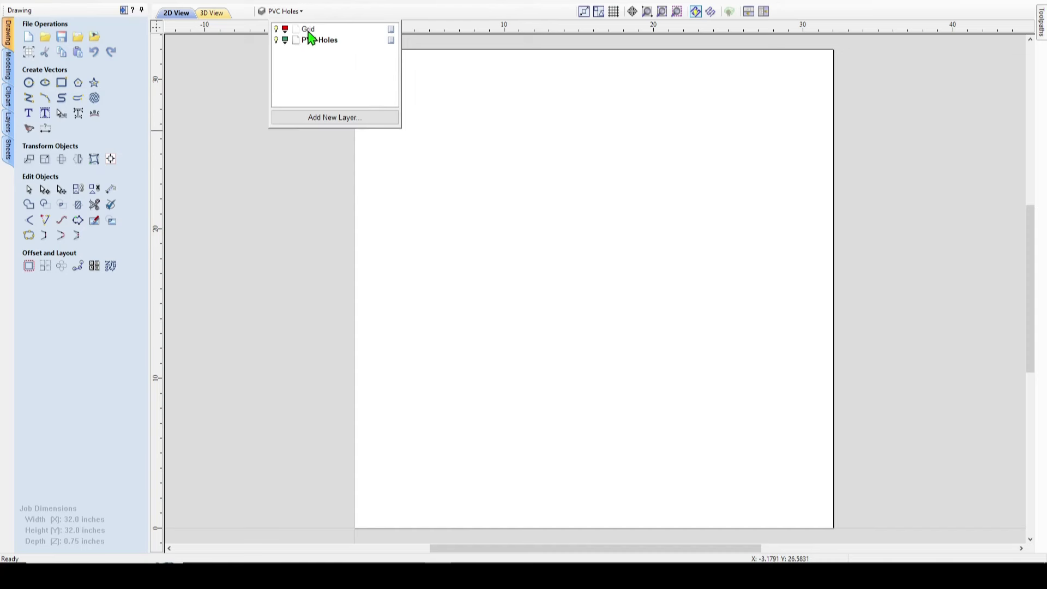
click(307, 30)
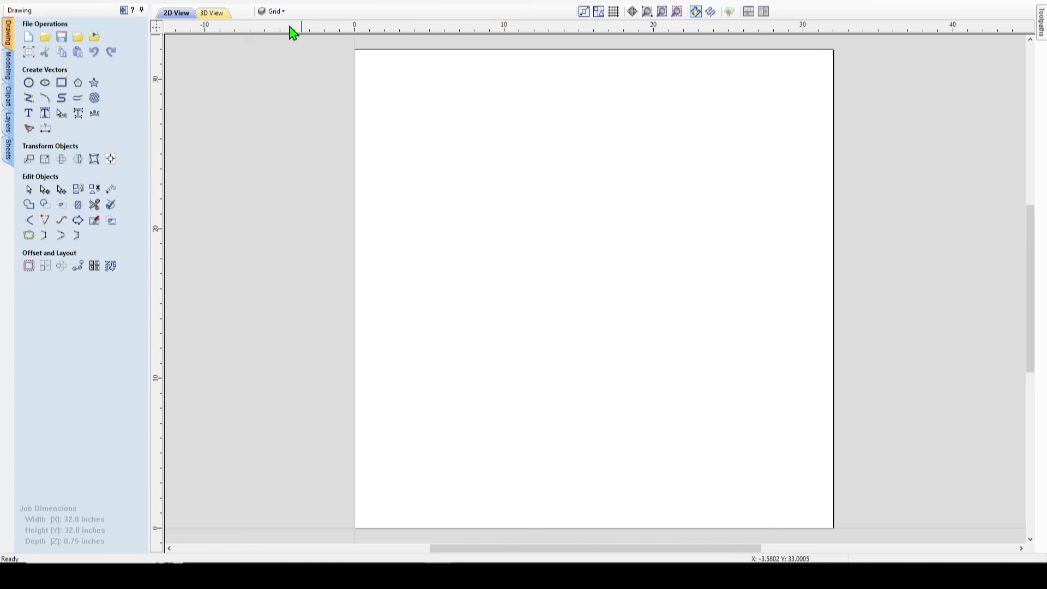
- Draw a line down the sheet's left edge from (0,32) to (0,0)
click(275, 11)
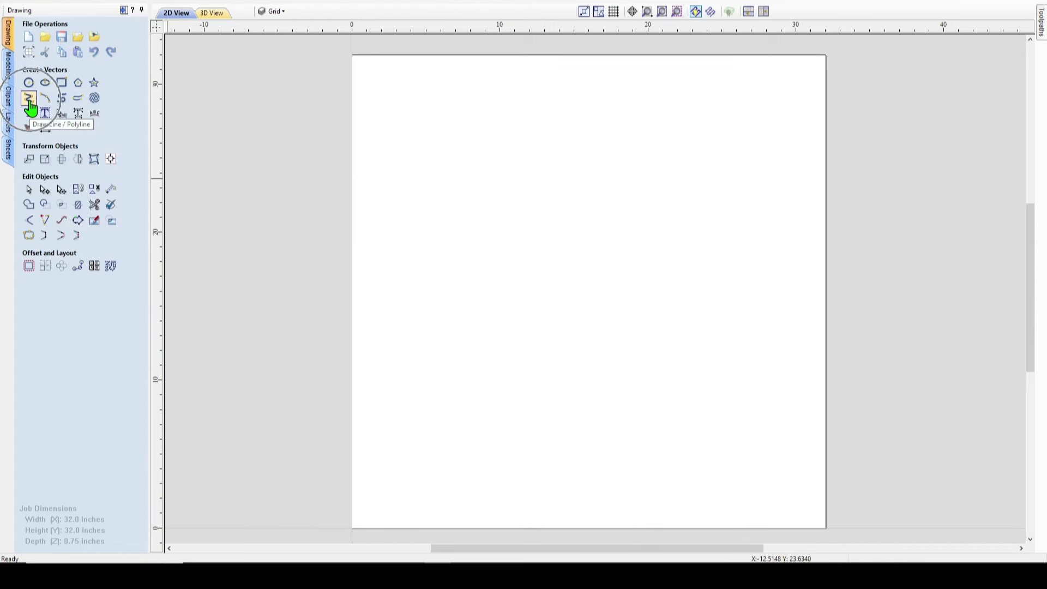
click(29, 99)
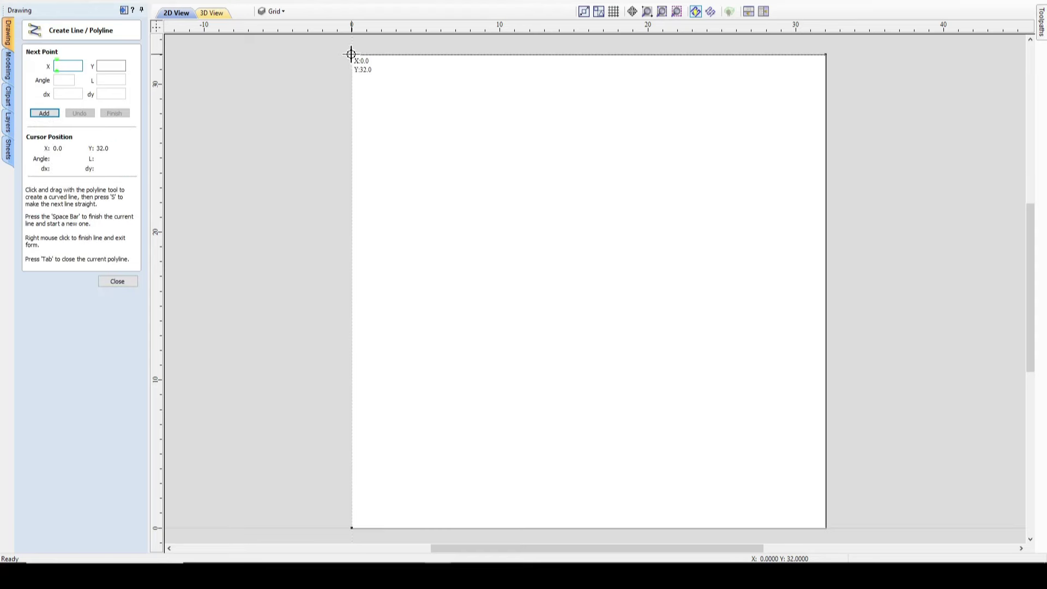
click(352, 55)
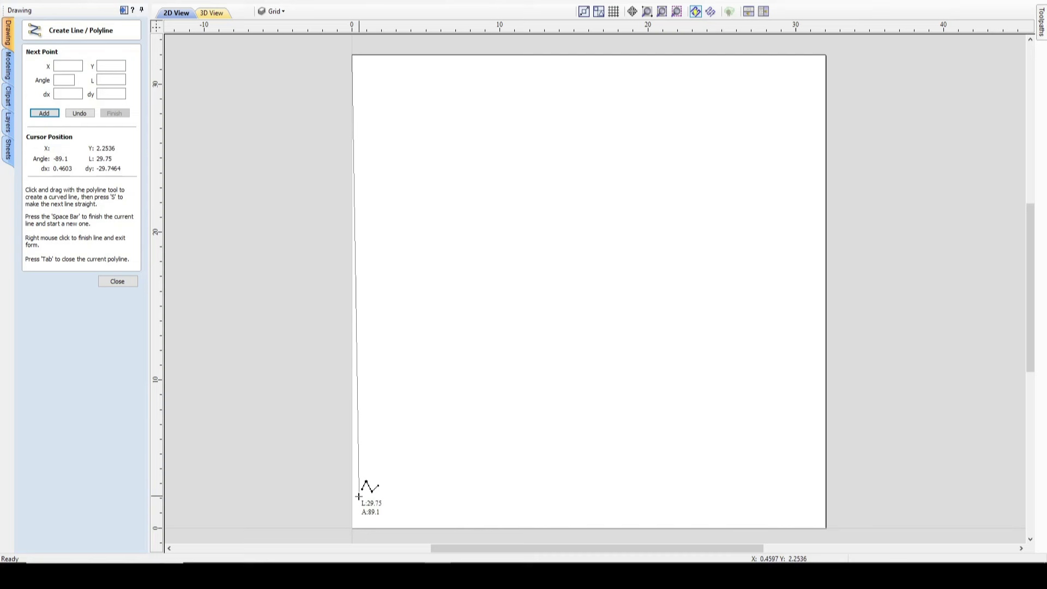
click(352, 528)
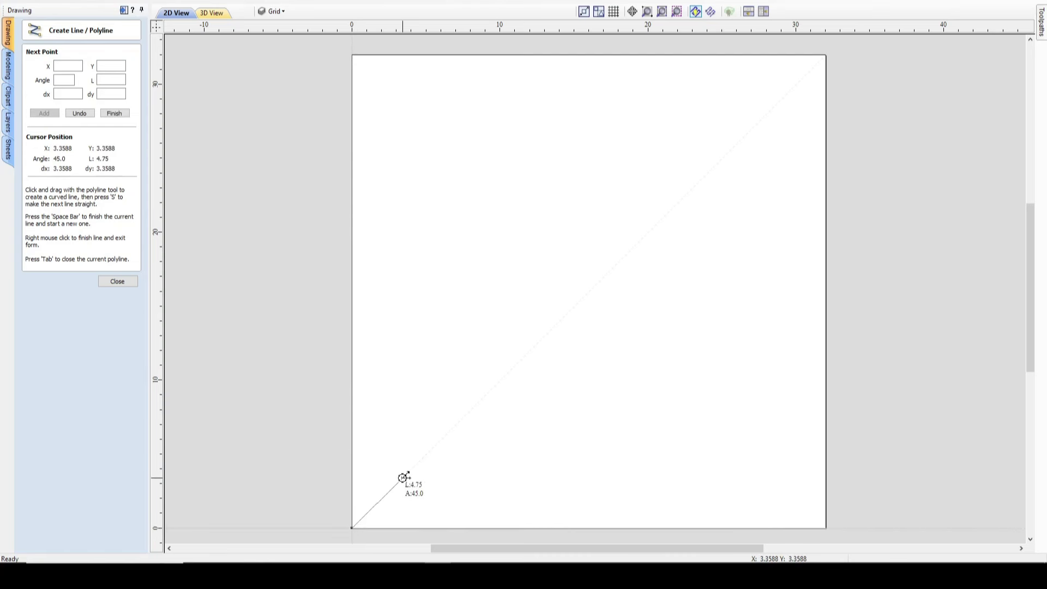
key(space)
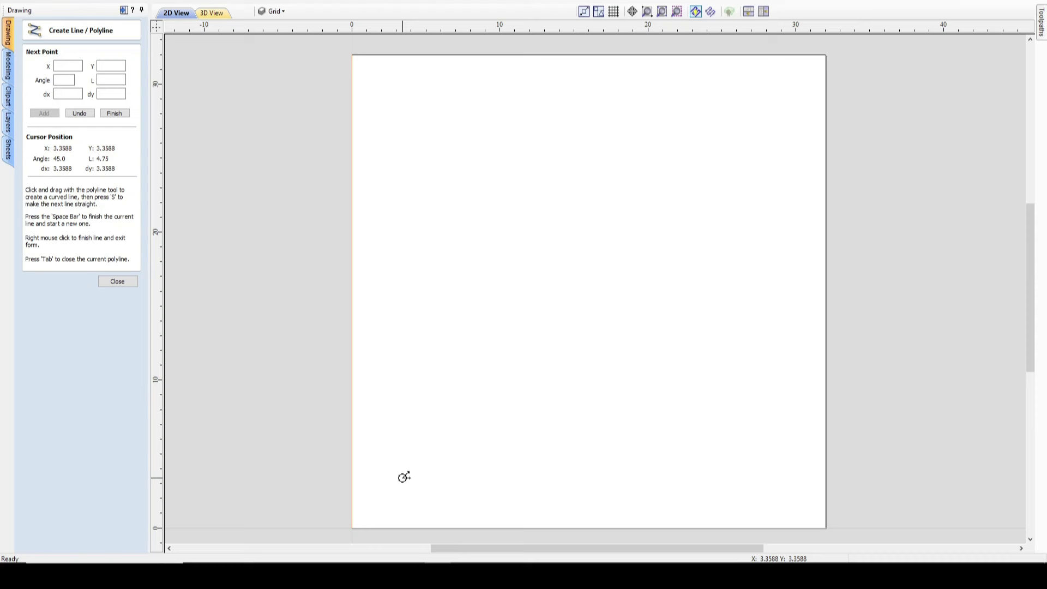
- Draw the bottom-edge line from (0,0) to (32,0), then select the left line
click(352, 528)
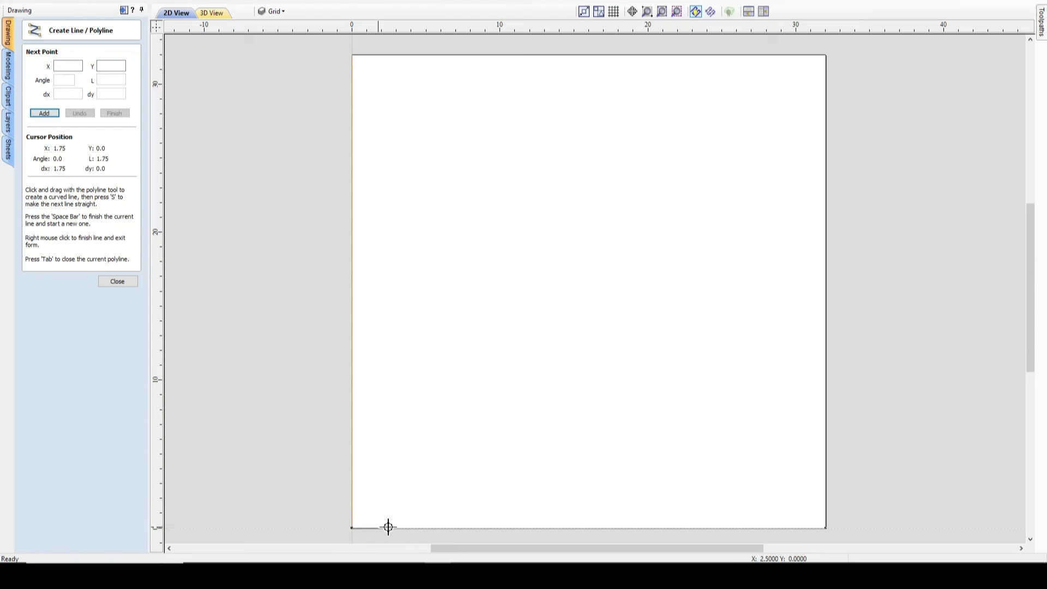
click(826, 527)
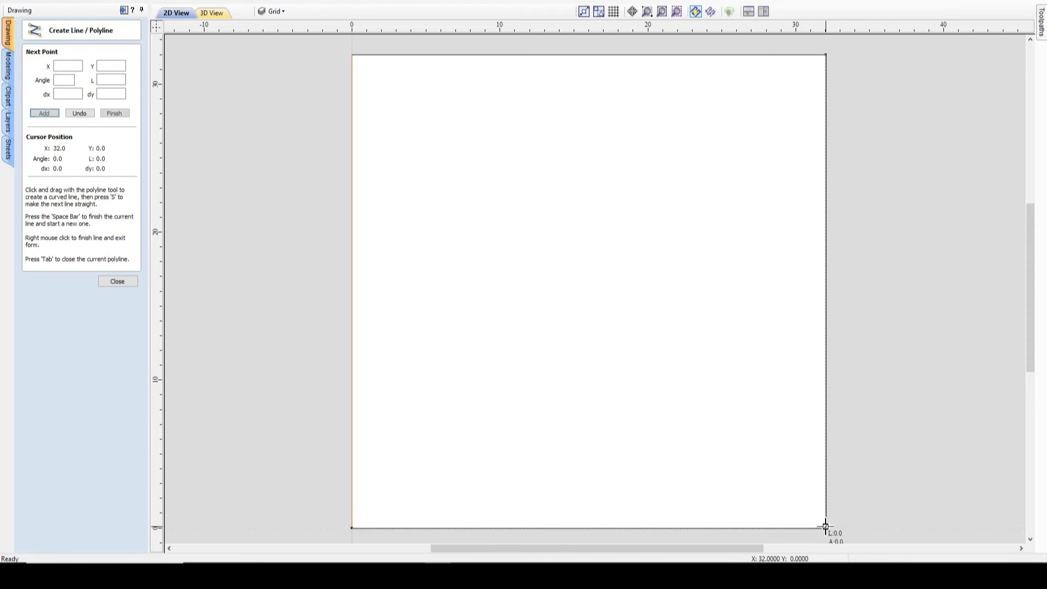
right_click(720, 394)
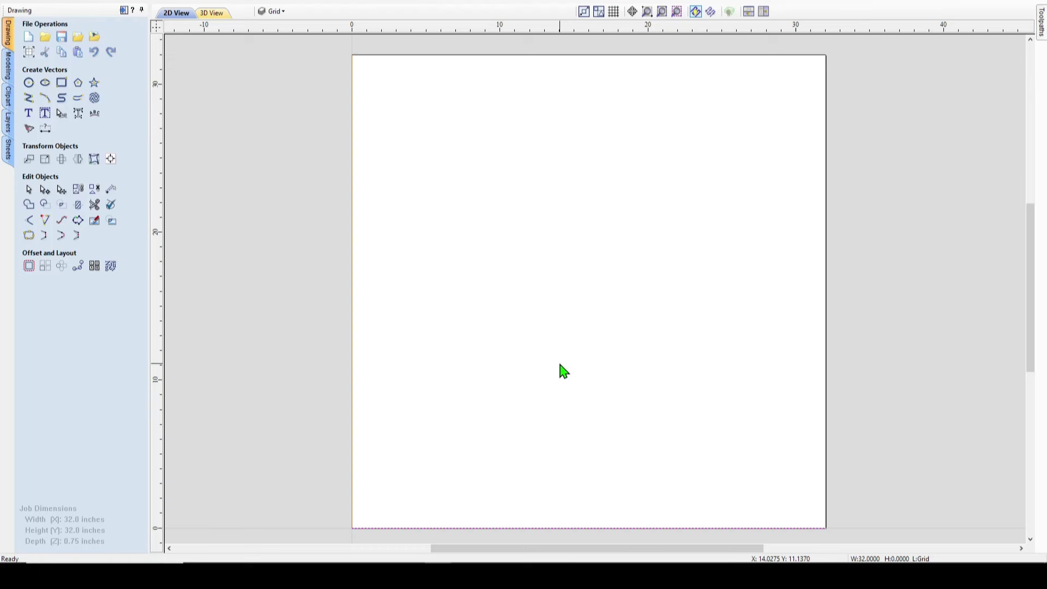
scroll(489, 304, up, 5)
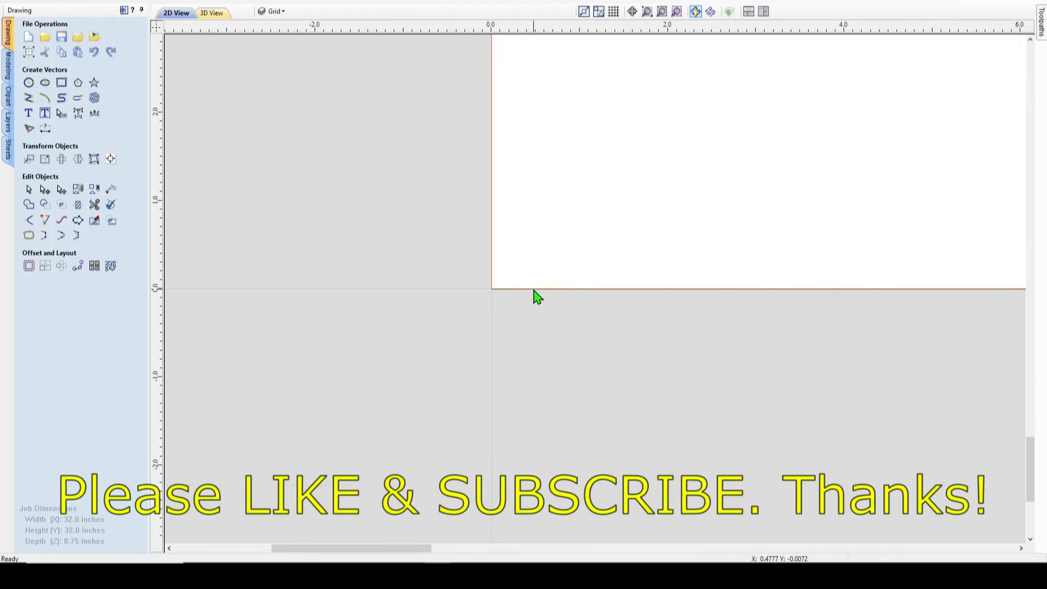
click(518, 317)
click(493, 220)
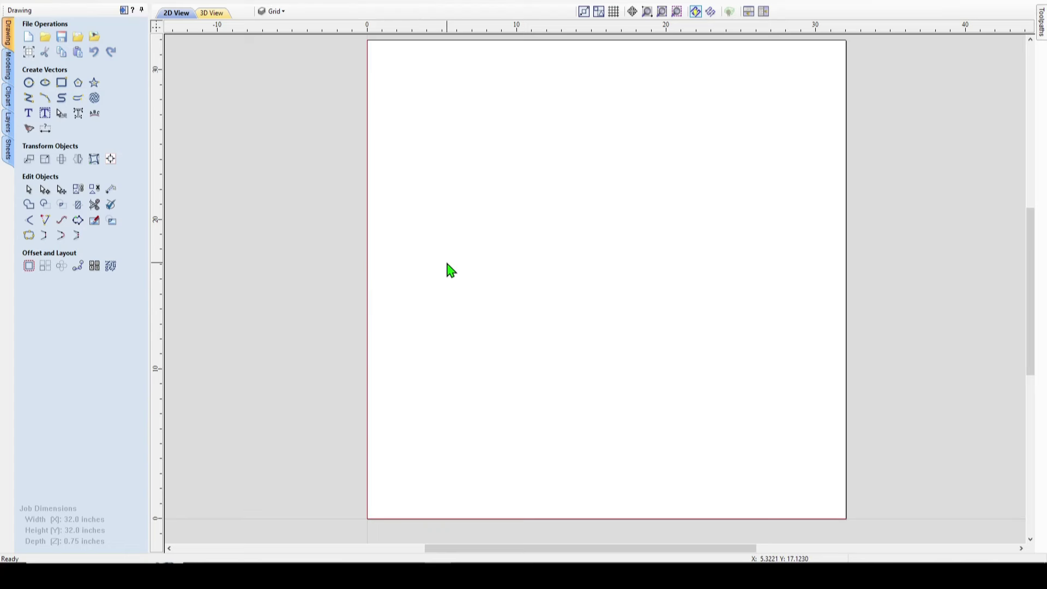
- Array-copy the left-edge line into 1 row and 16 columns with a 2-inch X gap
click(369, 252)
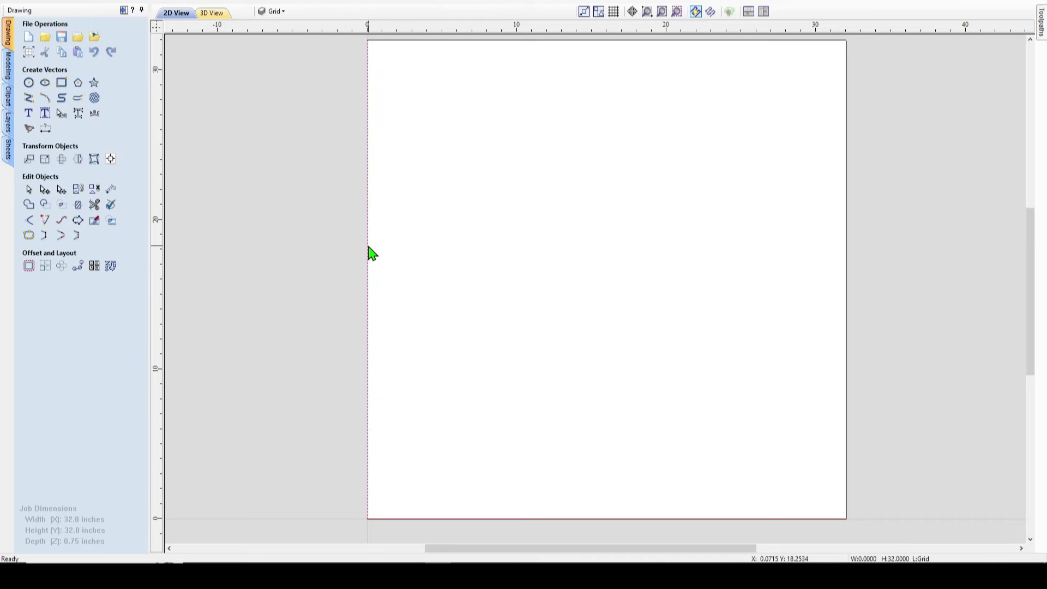
click(46, 267)
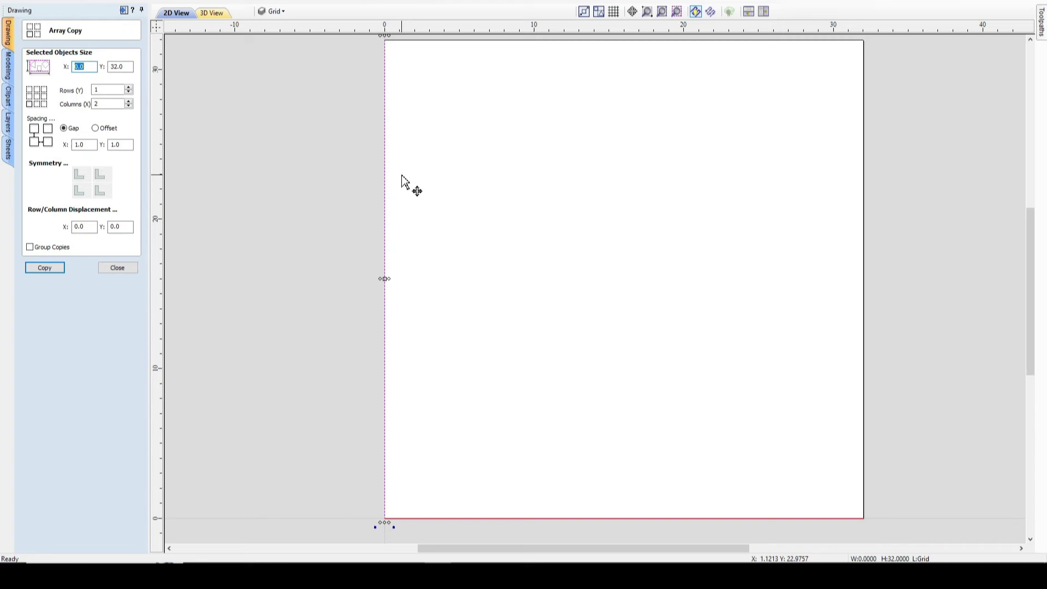
click(315, 203)
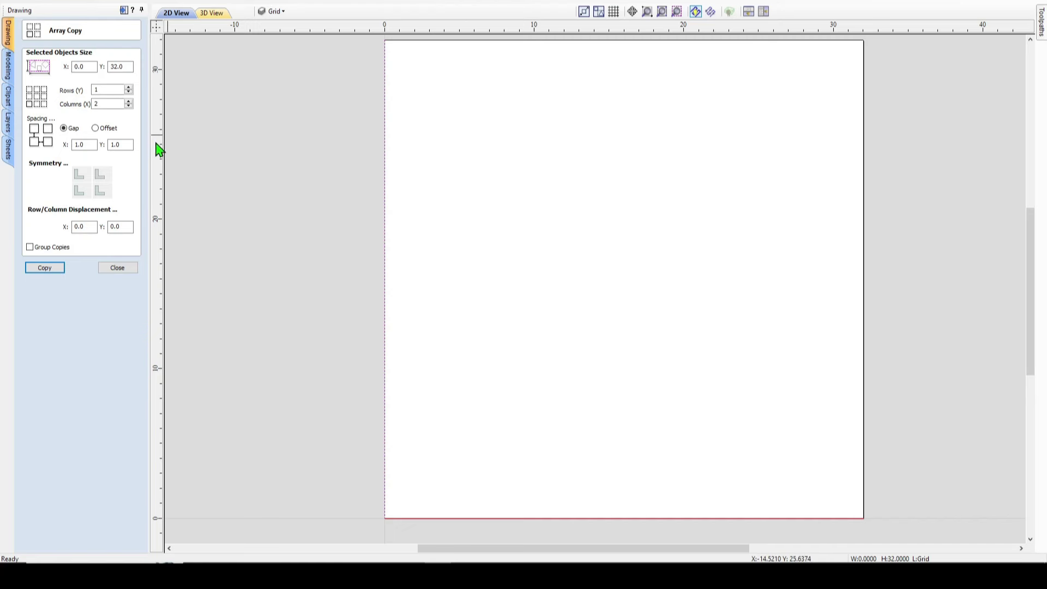
double_click(95, 104)
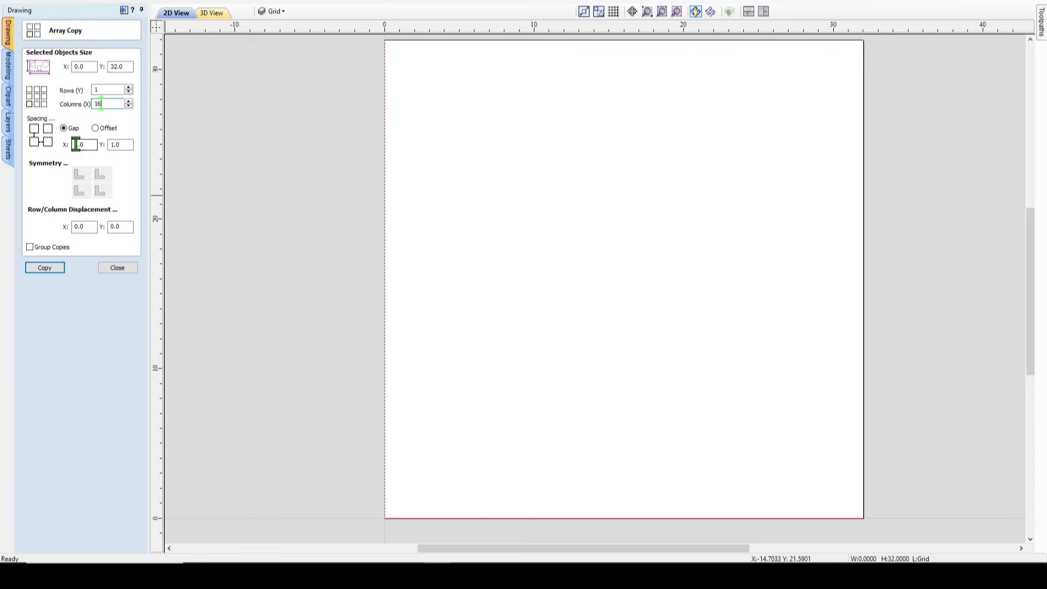
double_click(85, 144)
text(2)
click(89, 148)
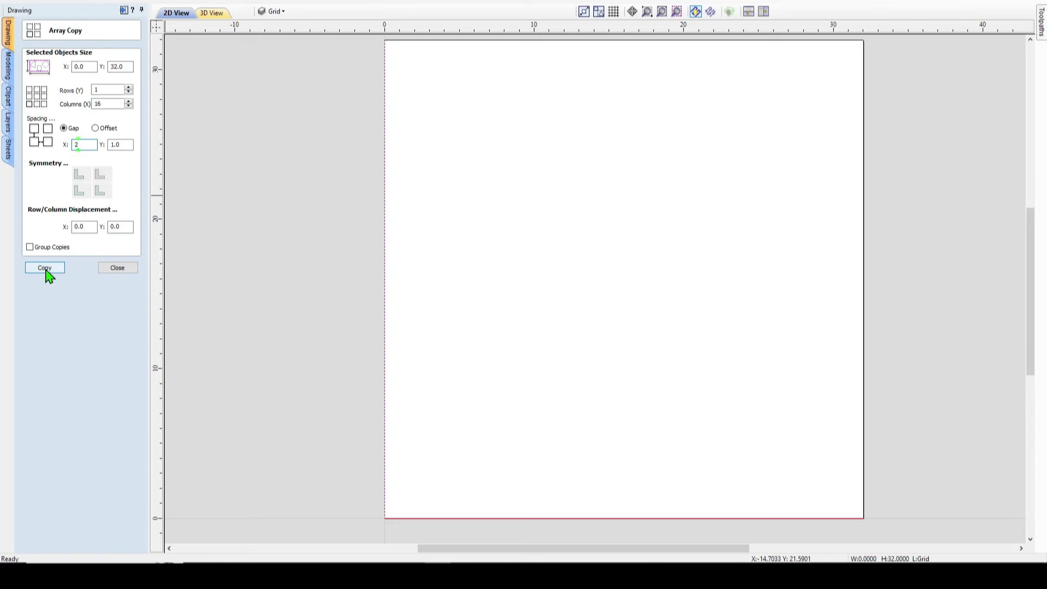
click(46, 268)
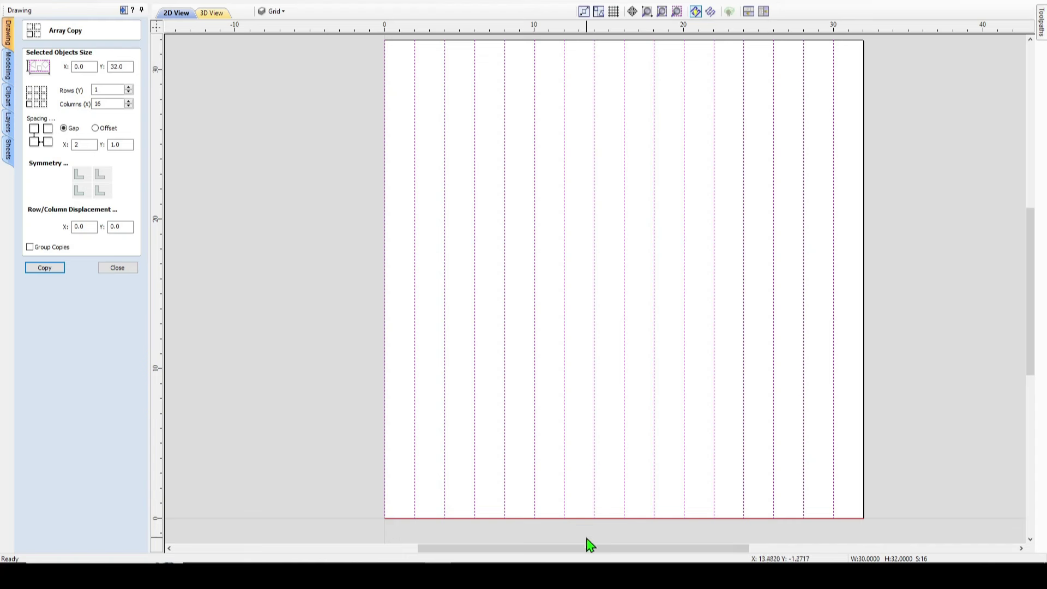
- Array-copy the bottom line into 16 rows and 1 column with a 2-inch Y gap
click(609, 519)
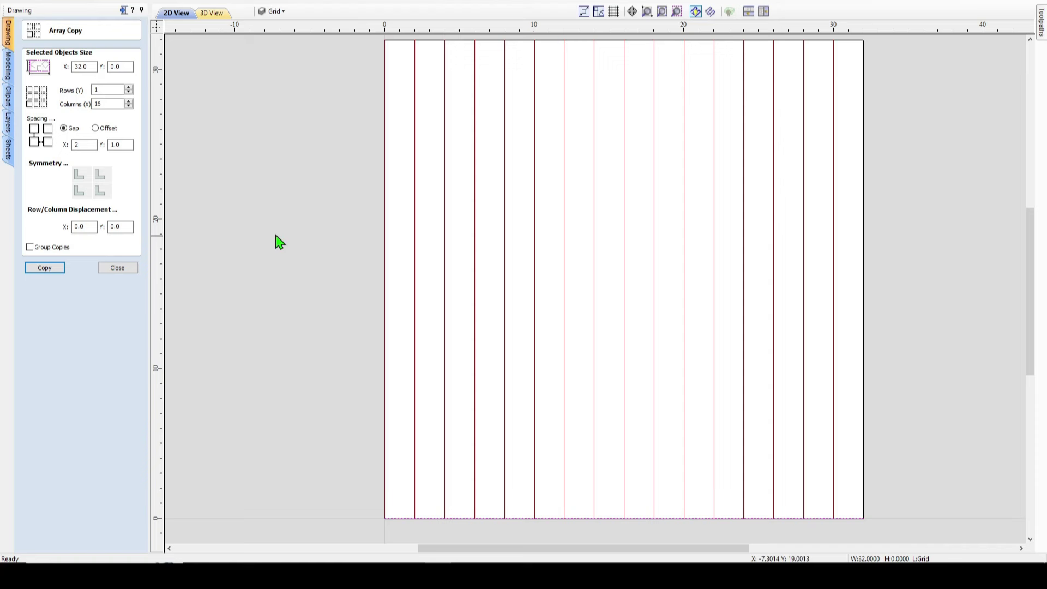
click(110, 89)
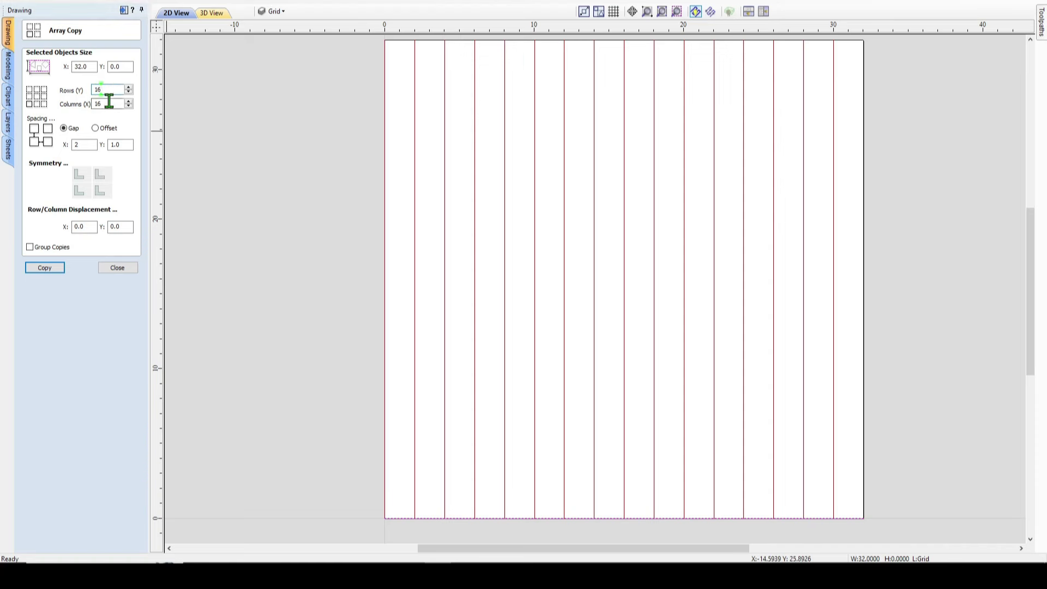
key(Tab)
key(Tab)
key(Tab)
text(2)
click(48, 269)
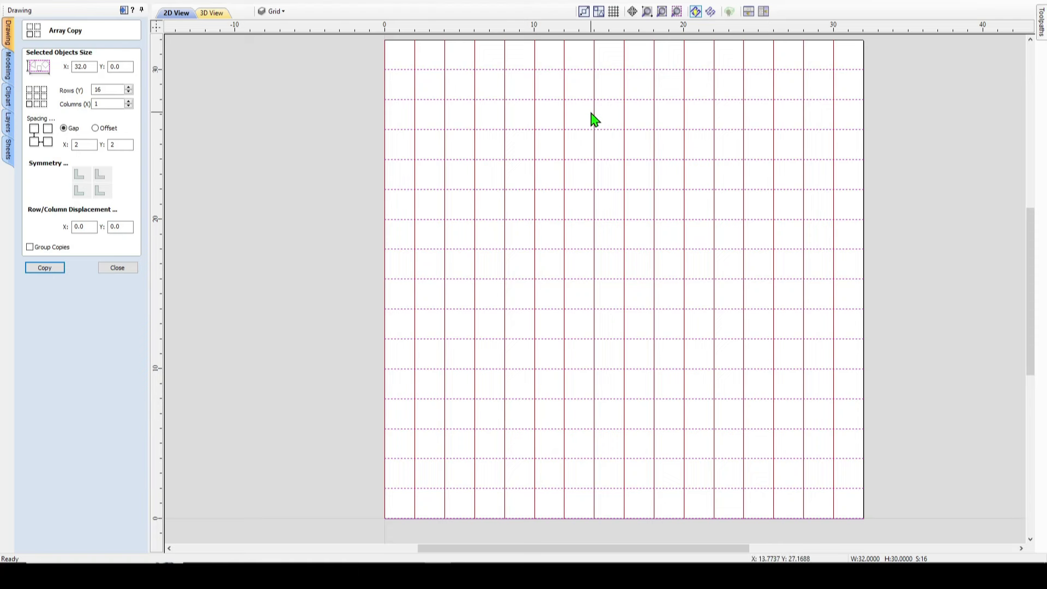
key(Escape)
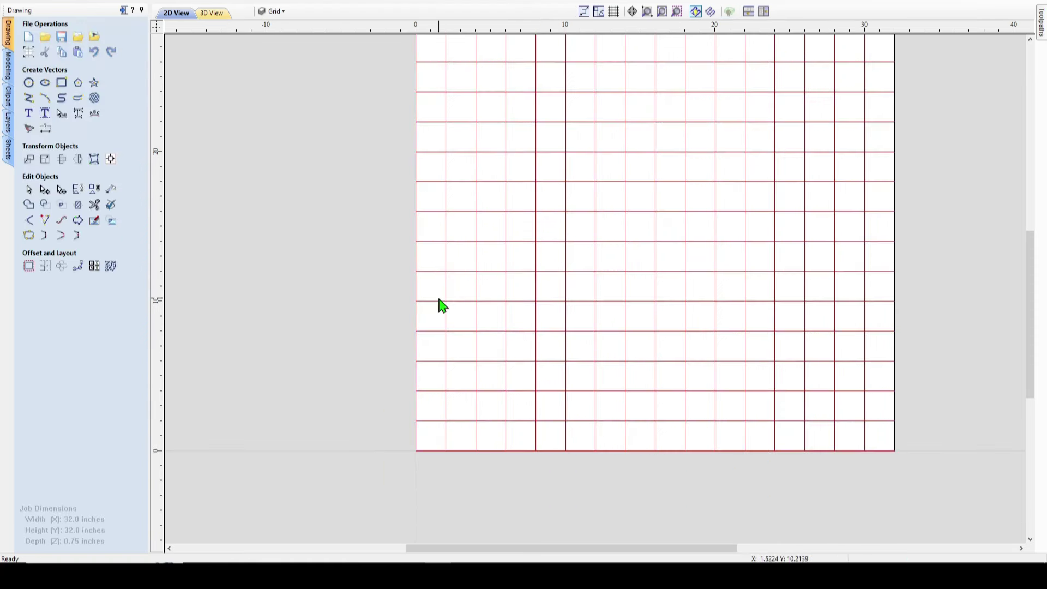
- Box-select all the grid lines
click(417, 257)
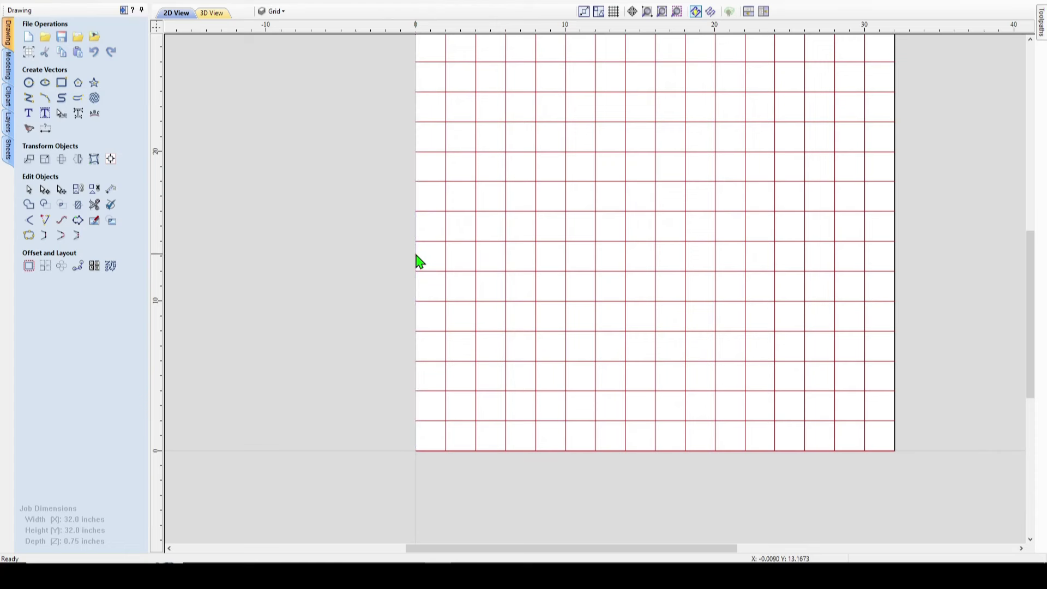
click(581, 452)
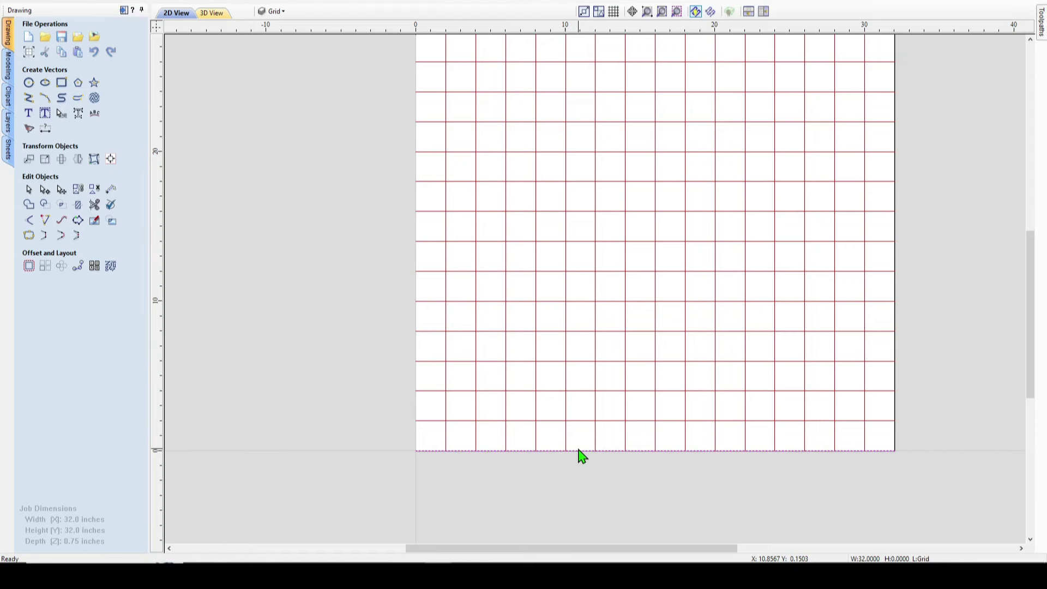
key(Escape)
scroll(616, 401, down, 1)
scroll(616, 401, down, 1)
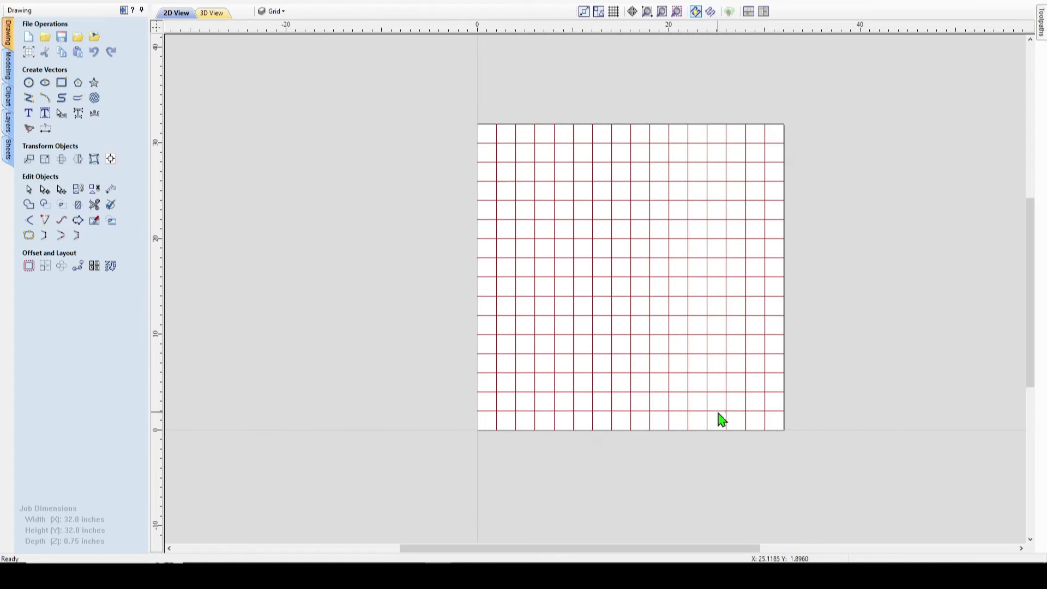
drag(830, 456, 425, 103)
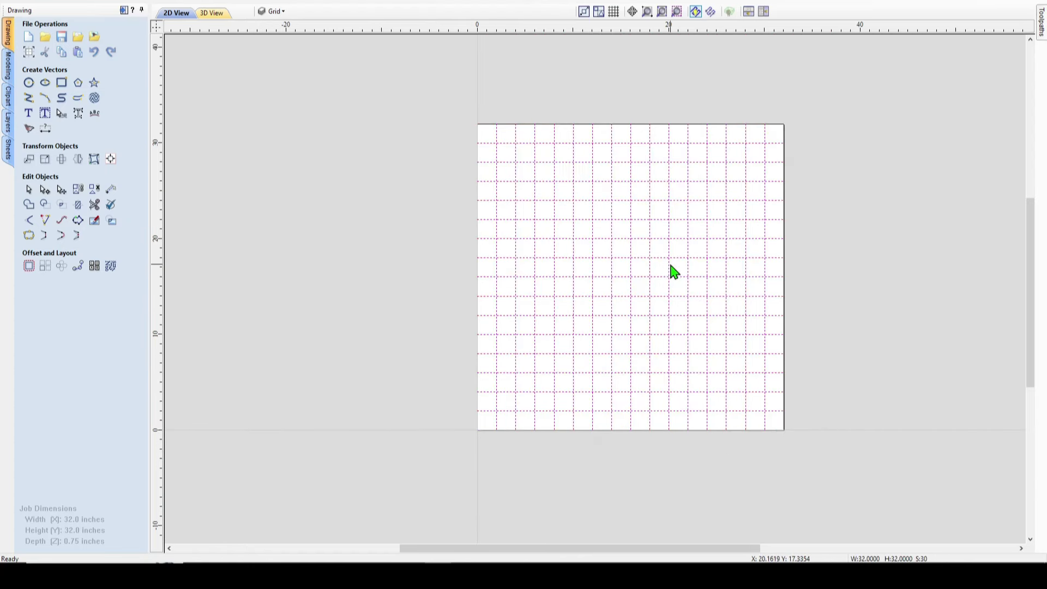
- Group the selected 2-inch grid lines into one object
right_click(638, 236)
click(683, 356)
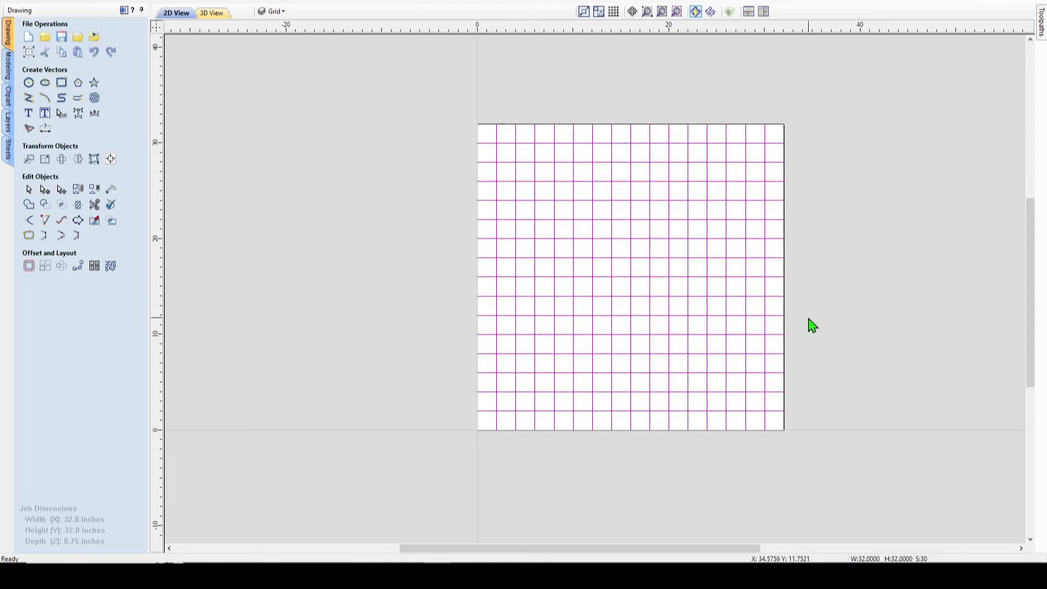
scroll(643, 274, down, 1)
middle_drag(642, 274, 578, 267)
scroll(578, 267, up, 2)
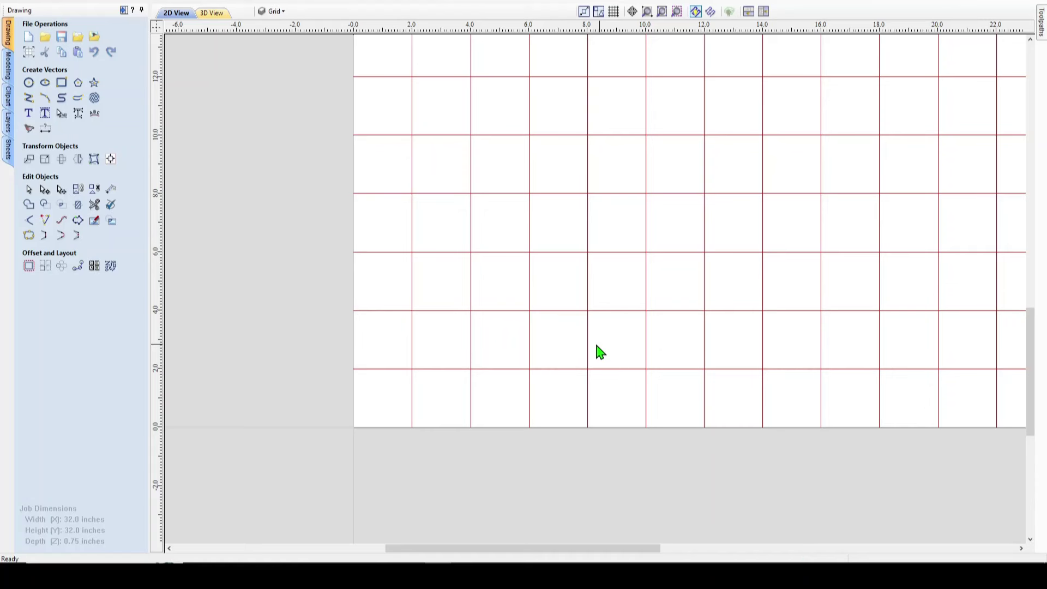
- On the PVC Holes layer, draw a 1.06-inch circle centred at X 6, Y 1
click(291, 12)
click(322, 41)
click(46, 266)
click(29, 83)
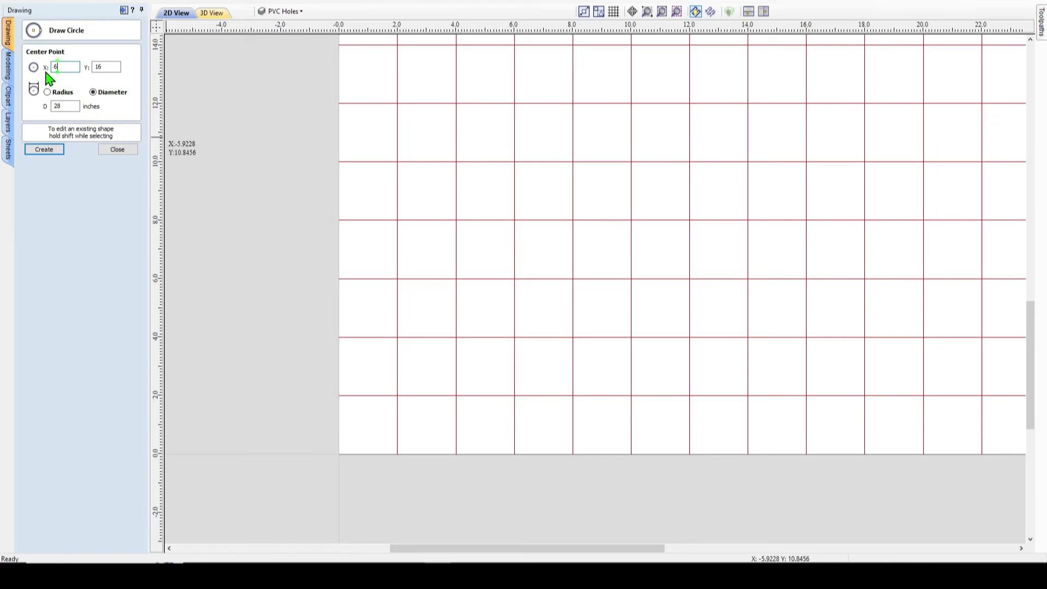
double_click(106, 68)
text(1)
double_click(63, 106)
click(43, 150)
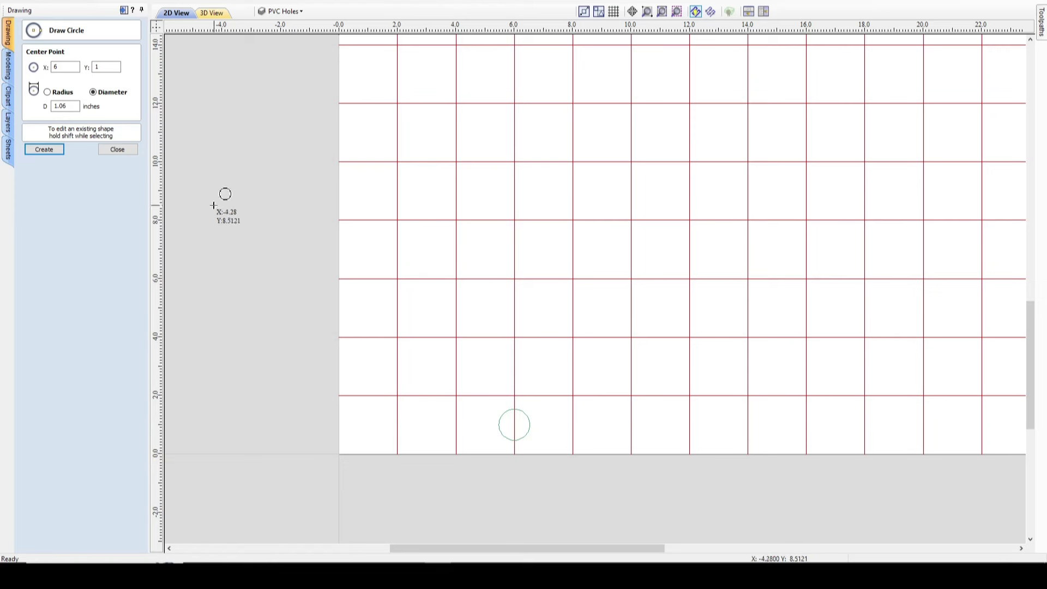
- Add a second 1.06-inch circle centred at X 1, Y 6
double_click(54, 67)
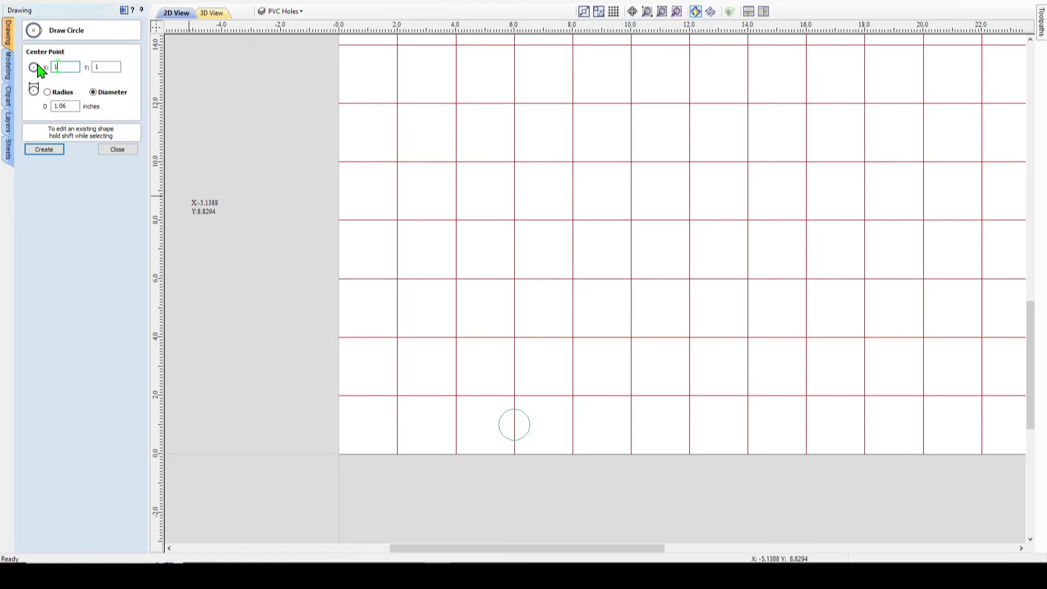
double_click(106, 67)
click(45, 150)
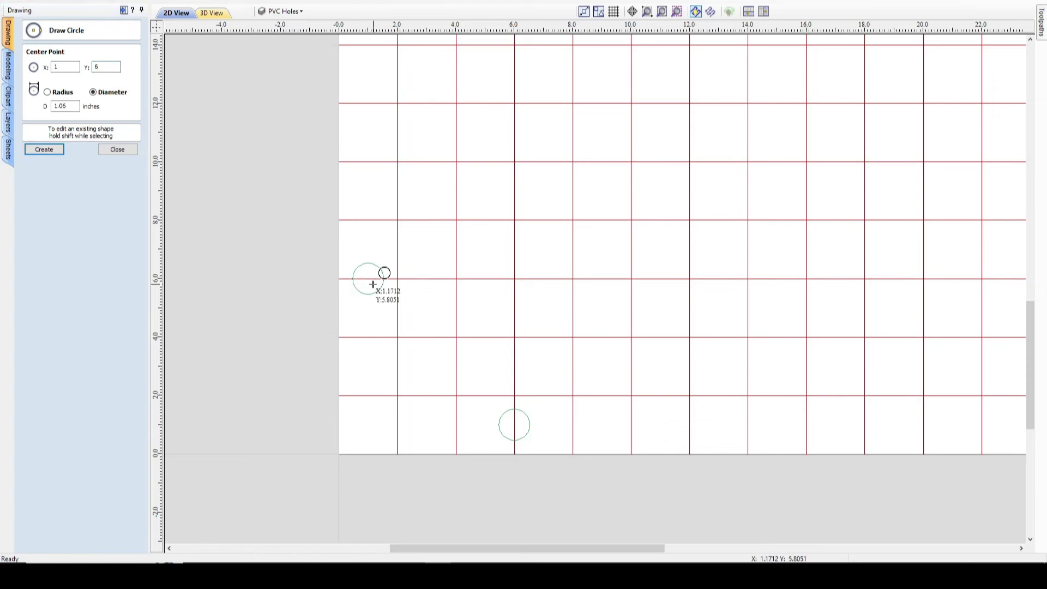
- Array-copy the lower circle into 1 row of 7 along the bottom at 4-inch offsets
click(107, 151)
scroll(683, 258, down, 2)
middle_drag(683, 259, 568, 313)
scroll(568, 313, down, 1)
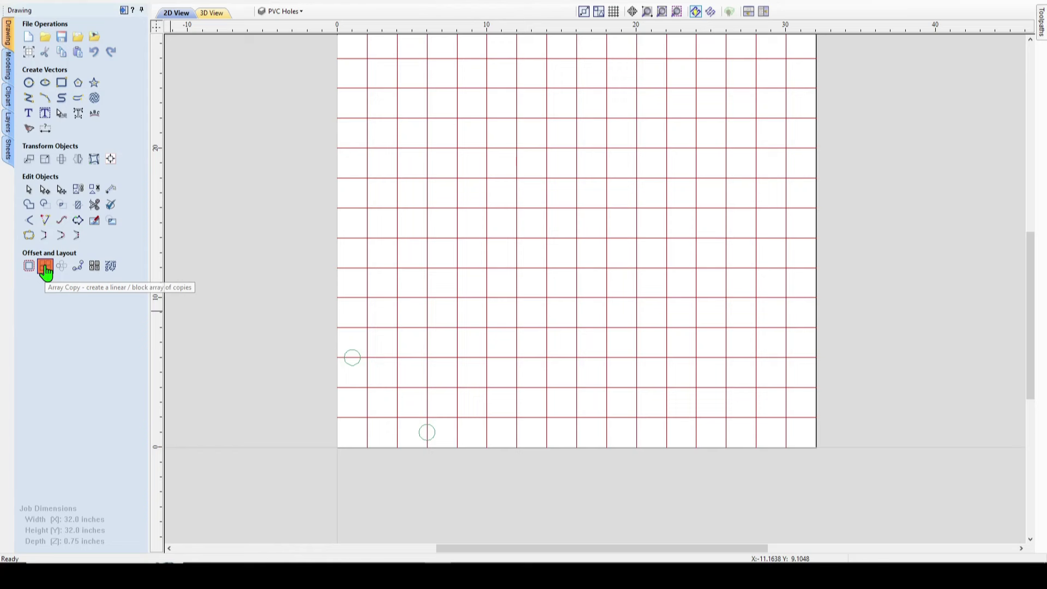
click(45, 267)
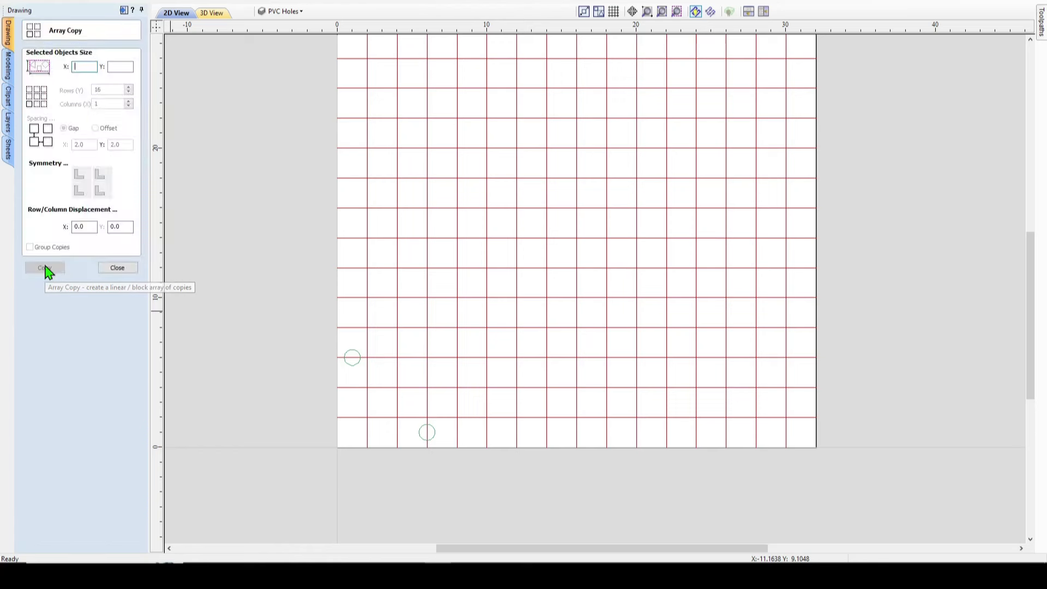
click(429, 433)
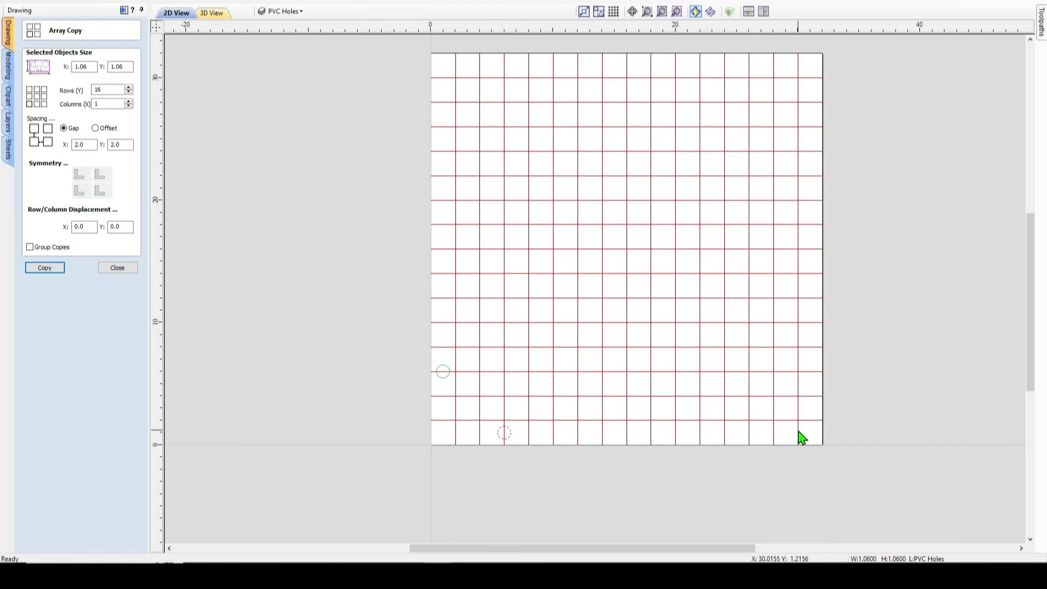
text(1)
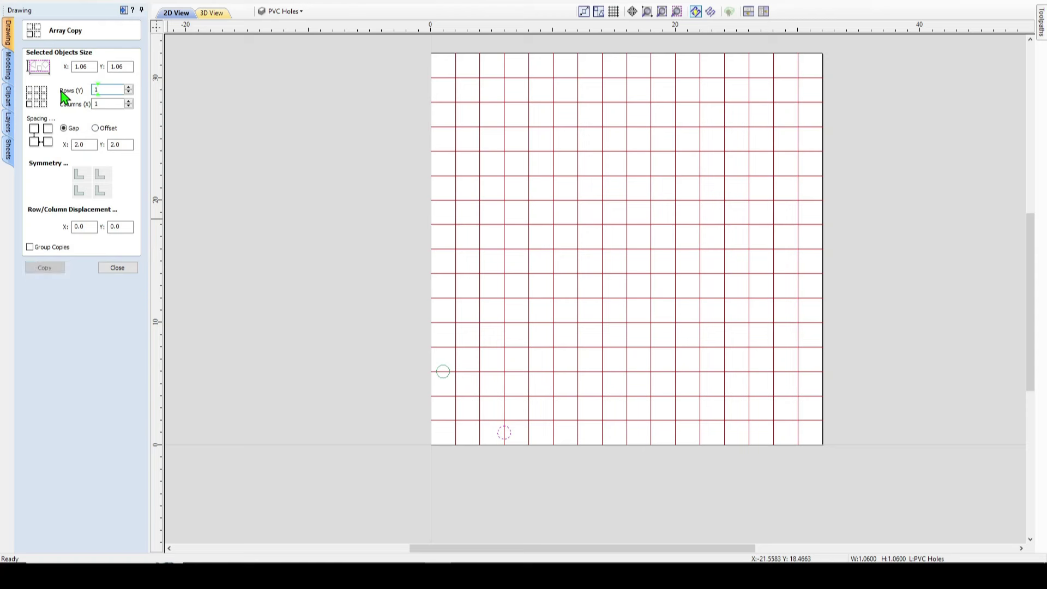
key(Tab)
text(7)
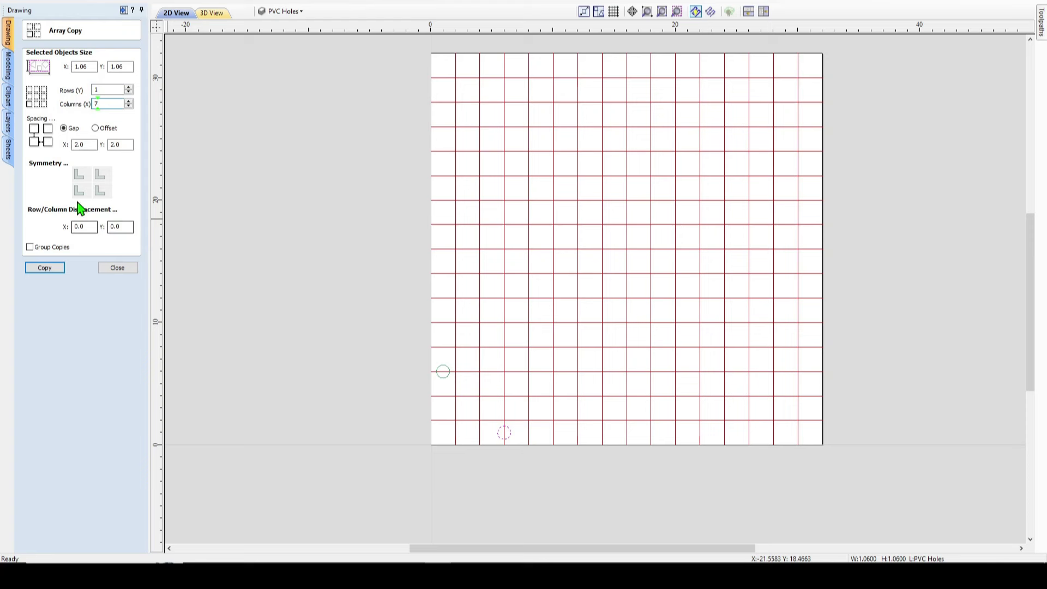
click(96, 129)
double_click(83, 145)
text(4)
key(Tab)
text(4)
click(45, 270)
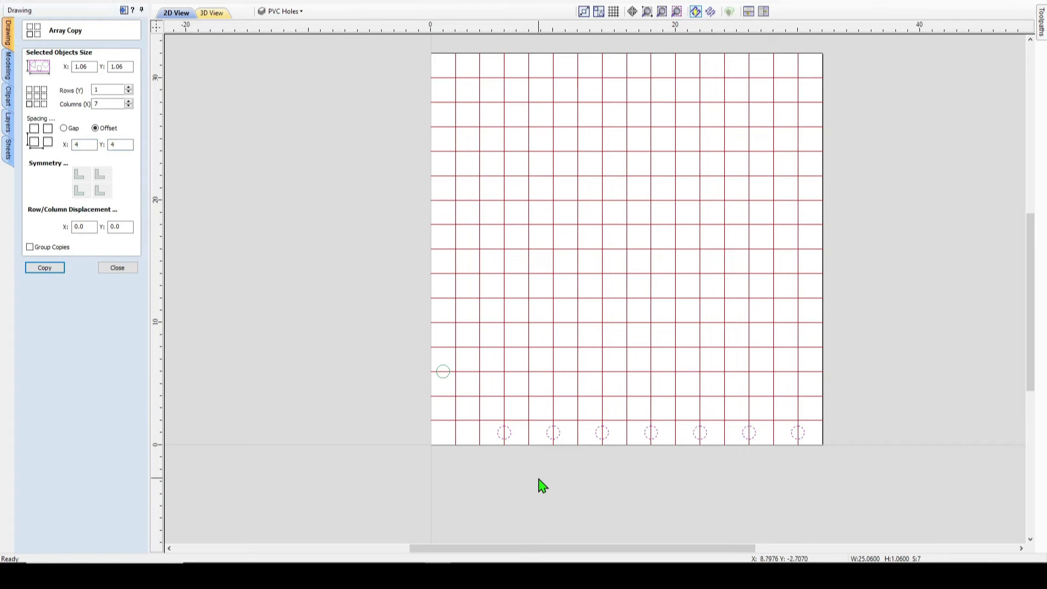
- Array-copy the other circle into 7 rows and 1 column up the left edge
scroll(664, 495, up, 2)
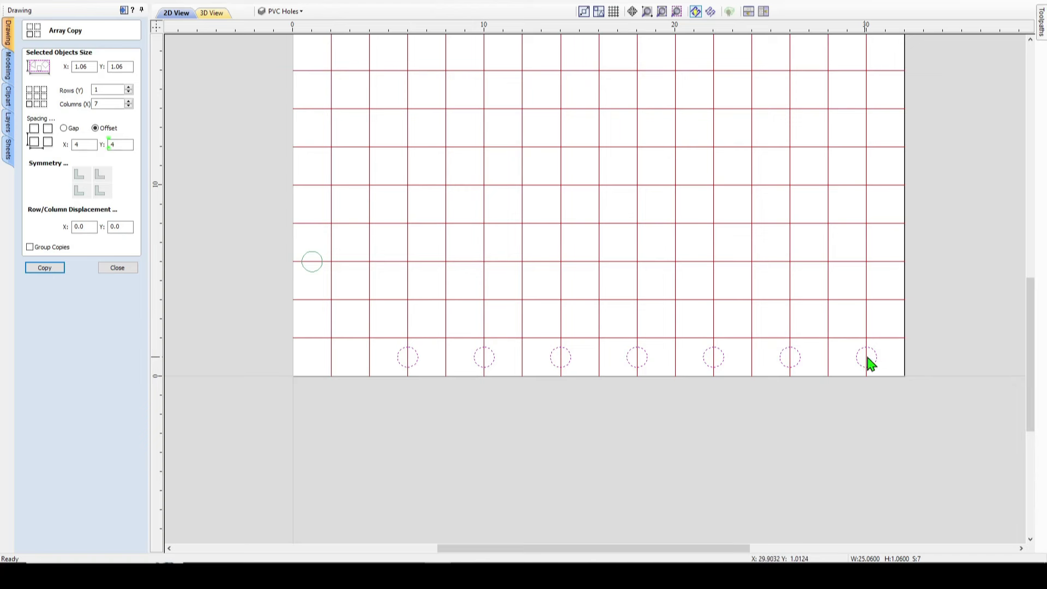
scroll(451, 300, down, 2)
click(362, 368)
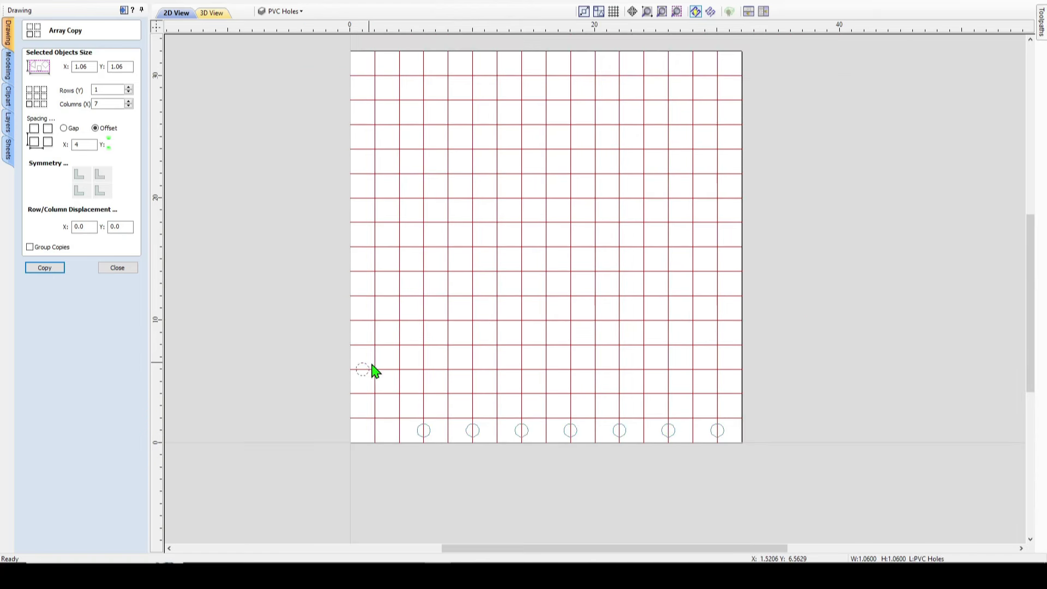
double_click(104, 90)
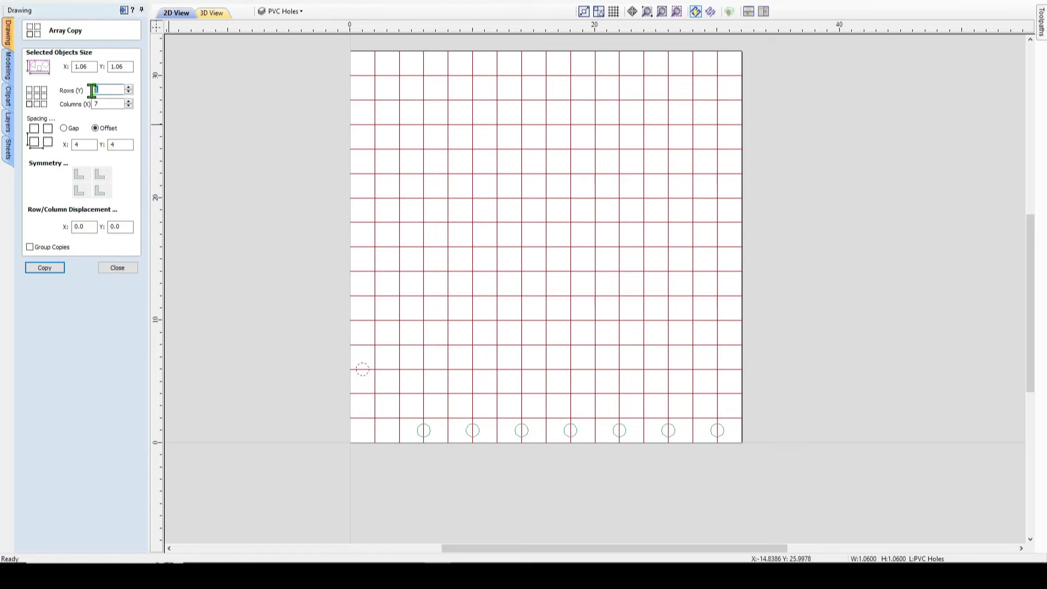
text(7)
double_click(100, 104)
text(1)
click(45, 268)
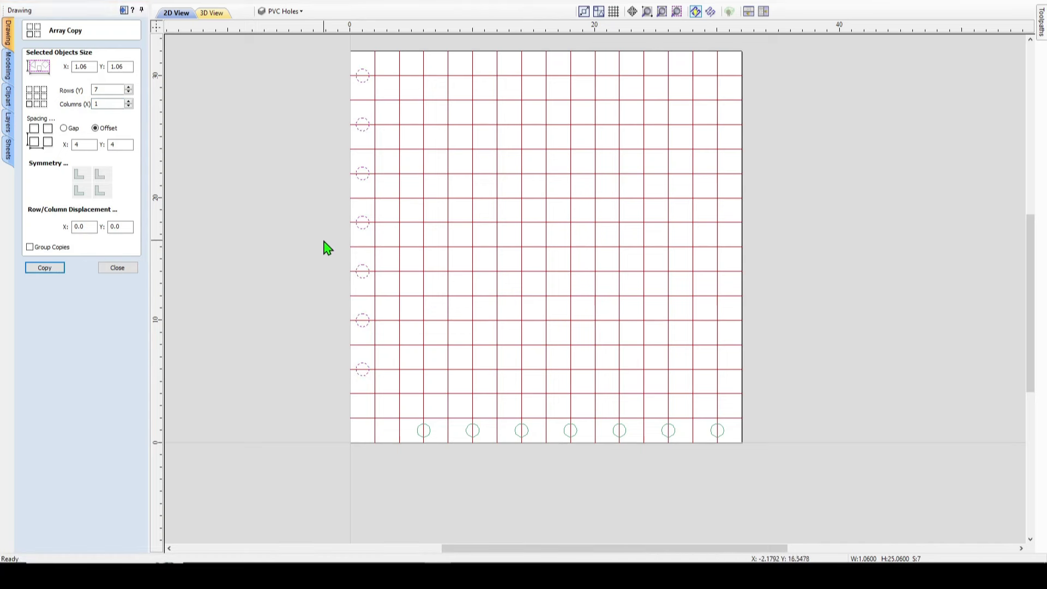
- Close the Array Copy form and hide the Grid layer
click(127, 268)
click(284, 12)
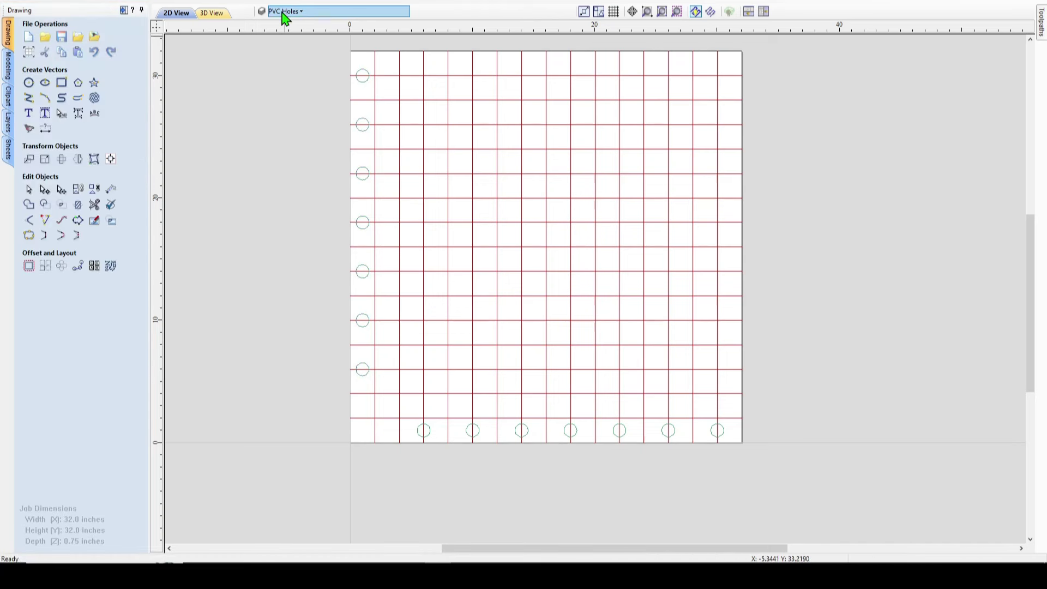
click(277, 30)
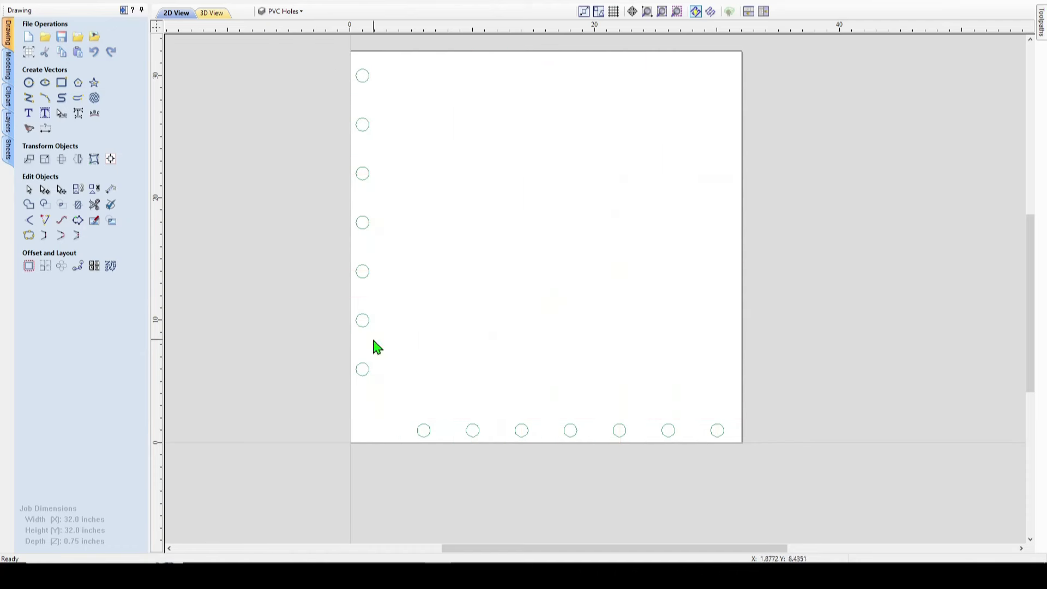
- Box-select the fourteen hole circles, group them, and select the group
drag(771, 464, 292, 58)
right_click(374, 227)
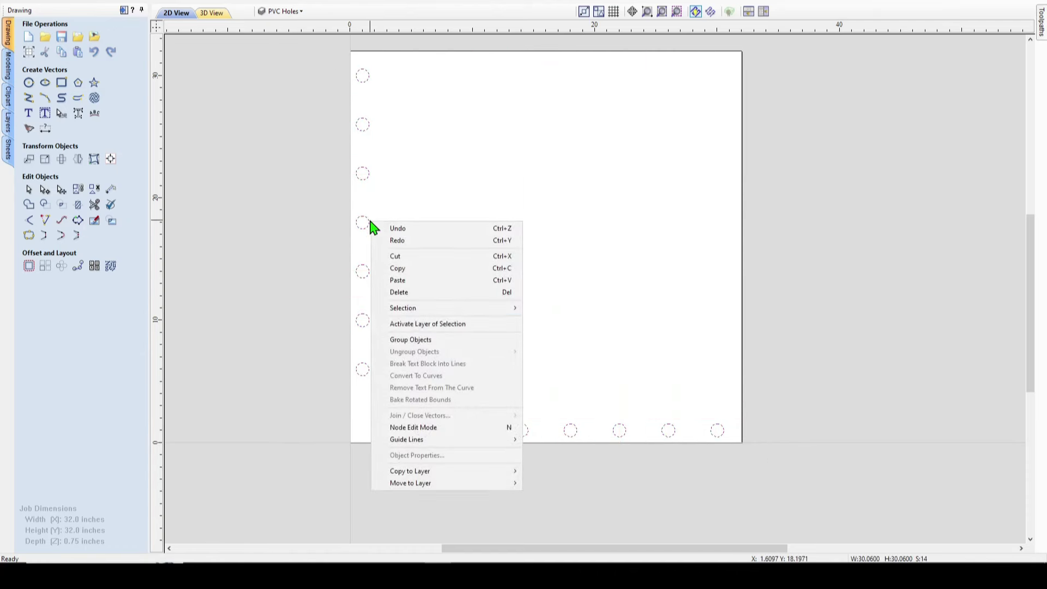
click(426, 339)
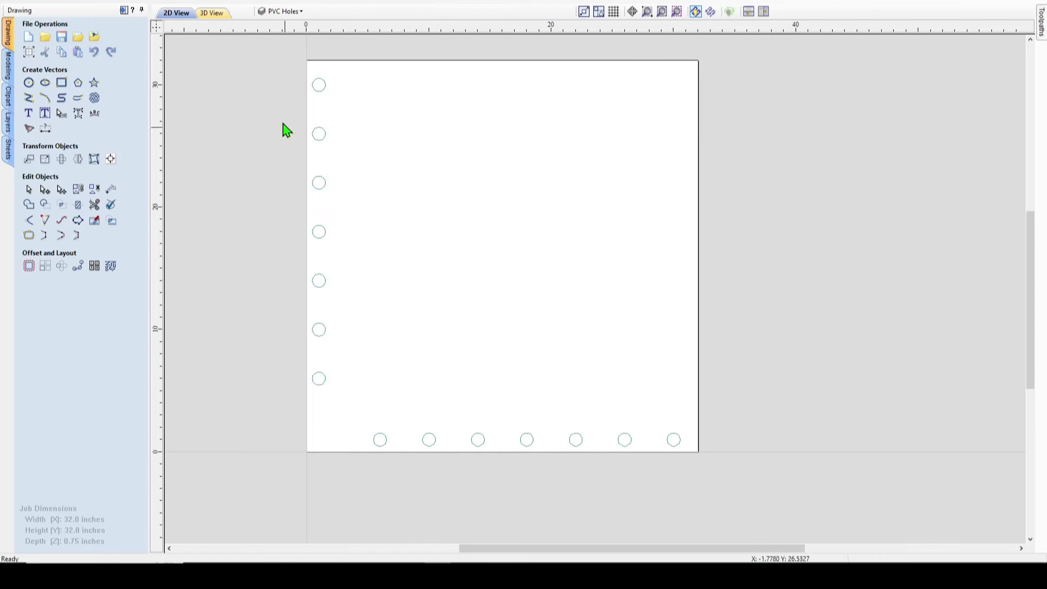
click(680, 444)
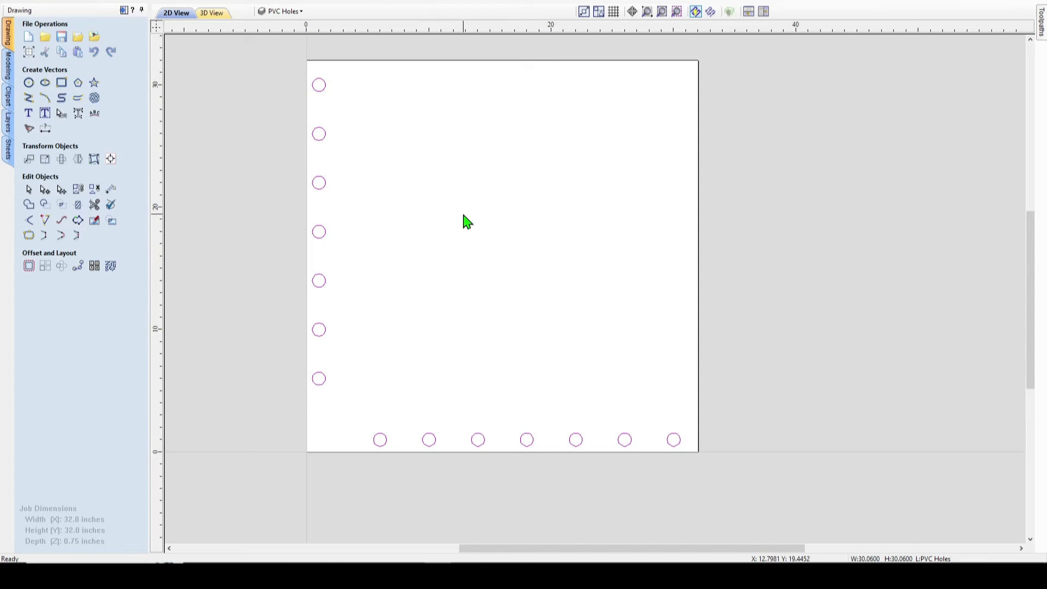
- Create a 0.75-inch pocket toolpath with the 1/4" up-cut spiral end mill, named 'PVC Pockets 1/4EM 32x32x.75'
click(124, 9)
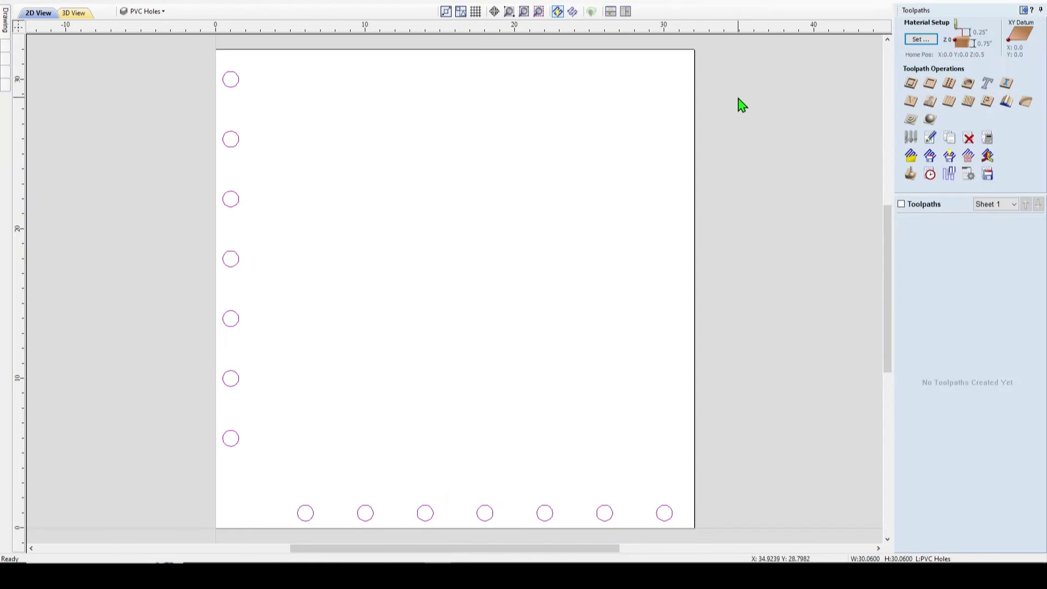
click(930, 85)
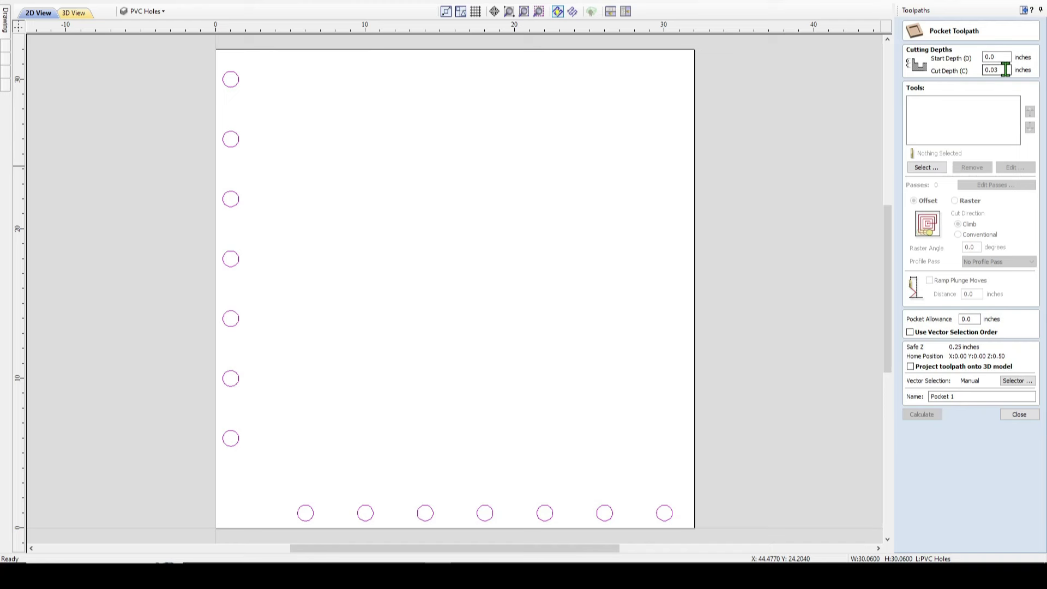
drag(992, 71, 1006, 71)
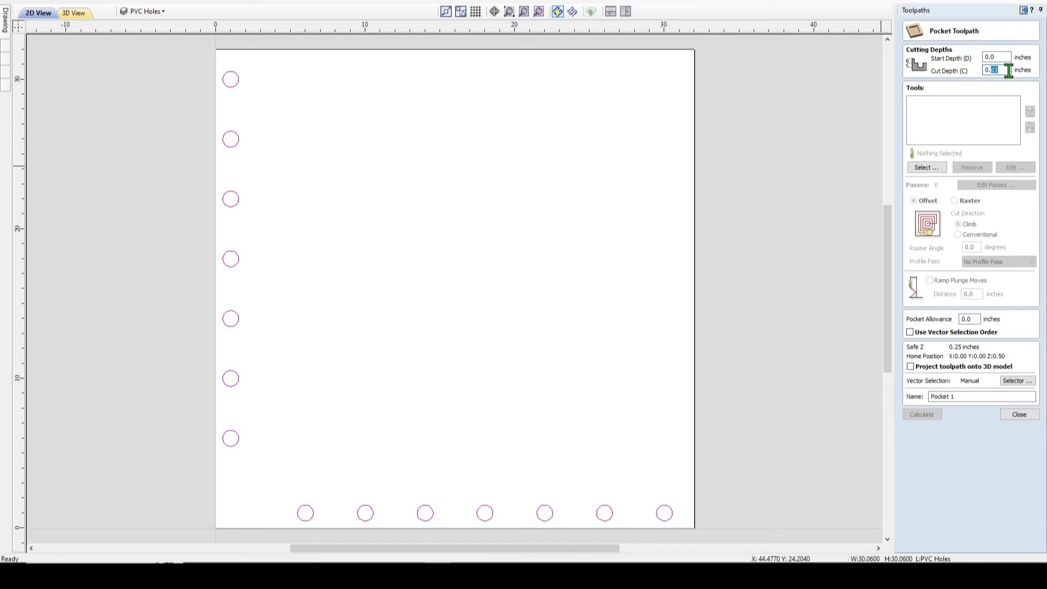
click(927, 168)
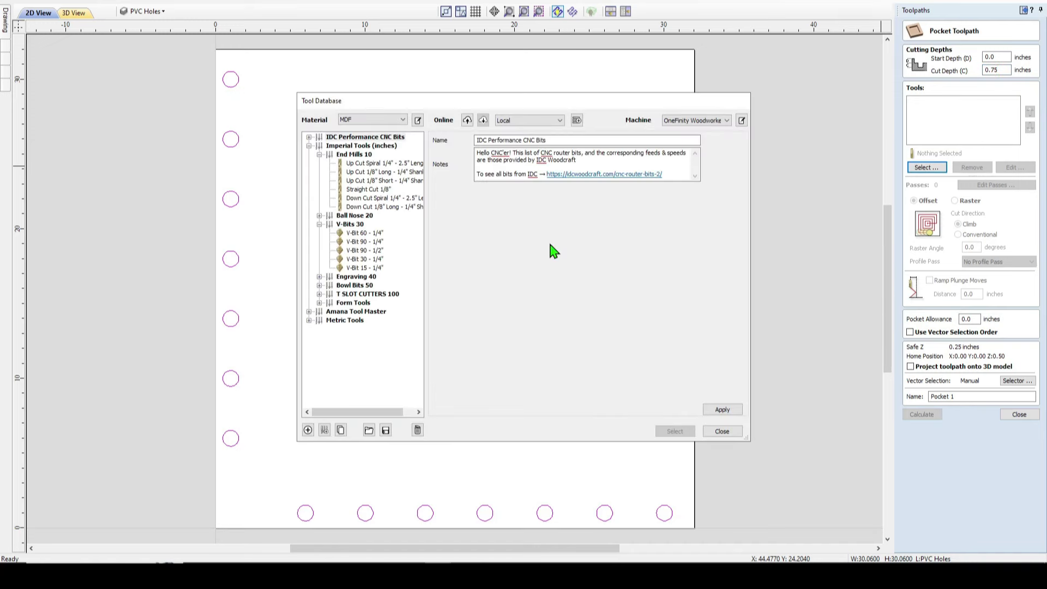
click(369, 165)
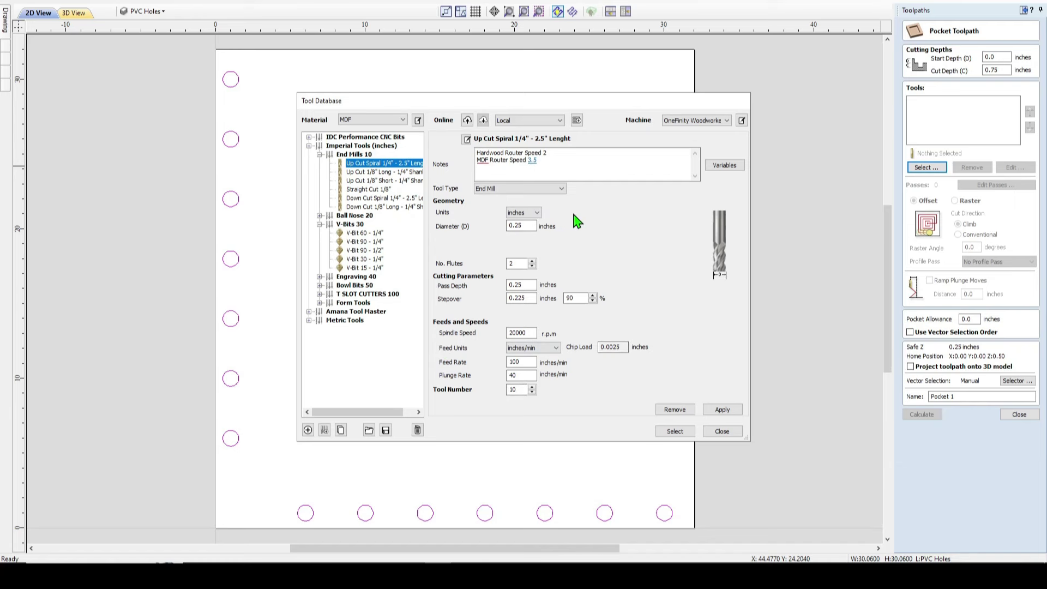
click(680, 436)
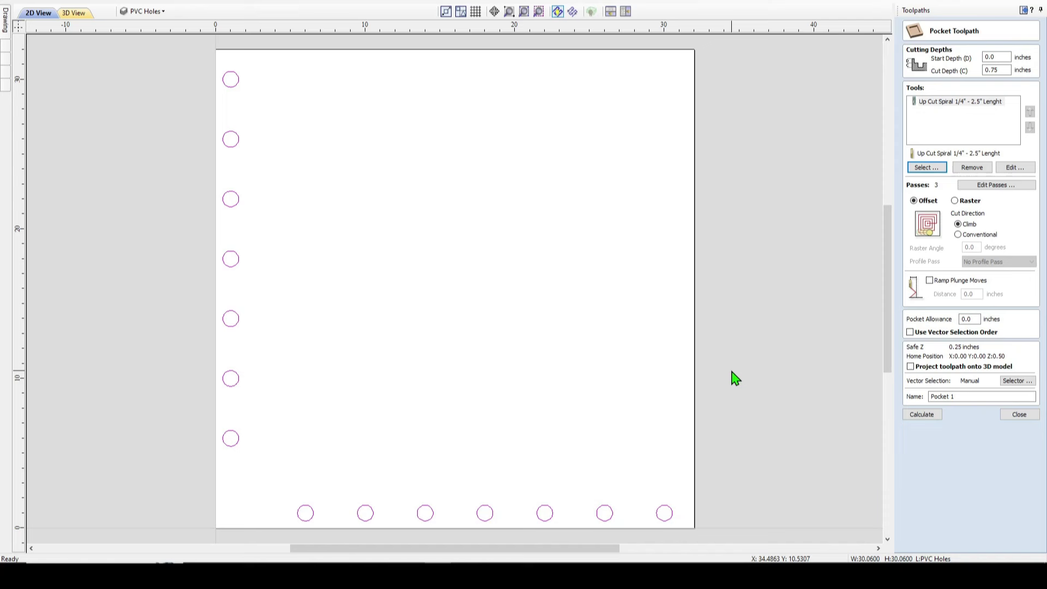
click(964, 399)
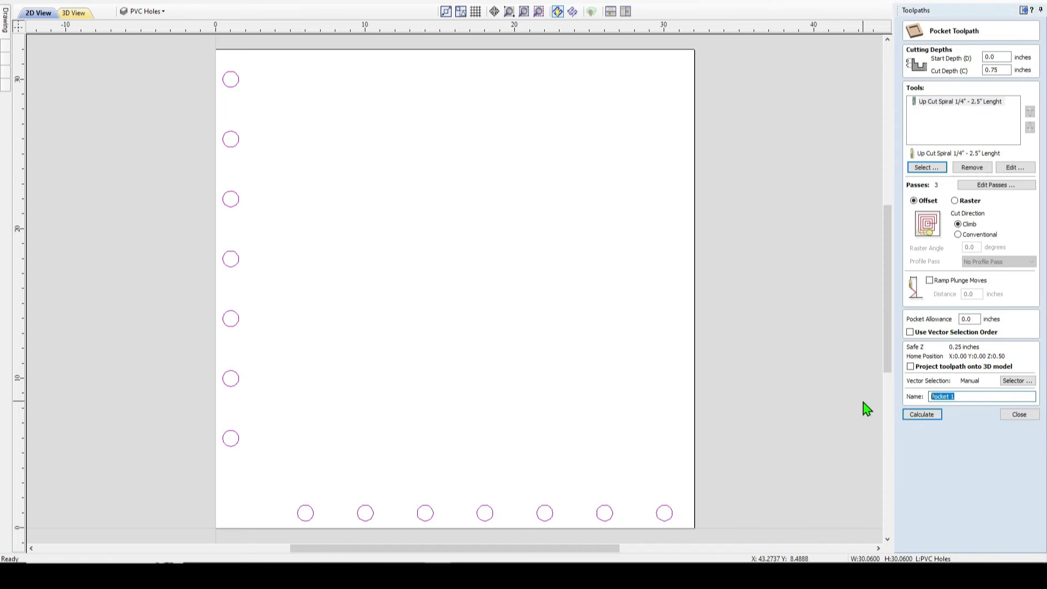
text(PVC)
- Calculate the PVC pocket toolpath, preview all fourteen holes cut in 3D, then return to 2D view
click(927, 416)
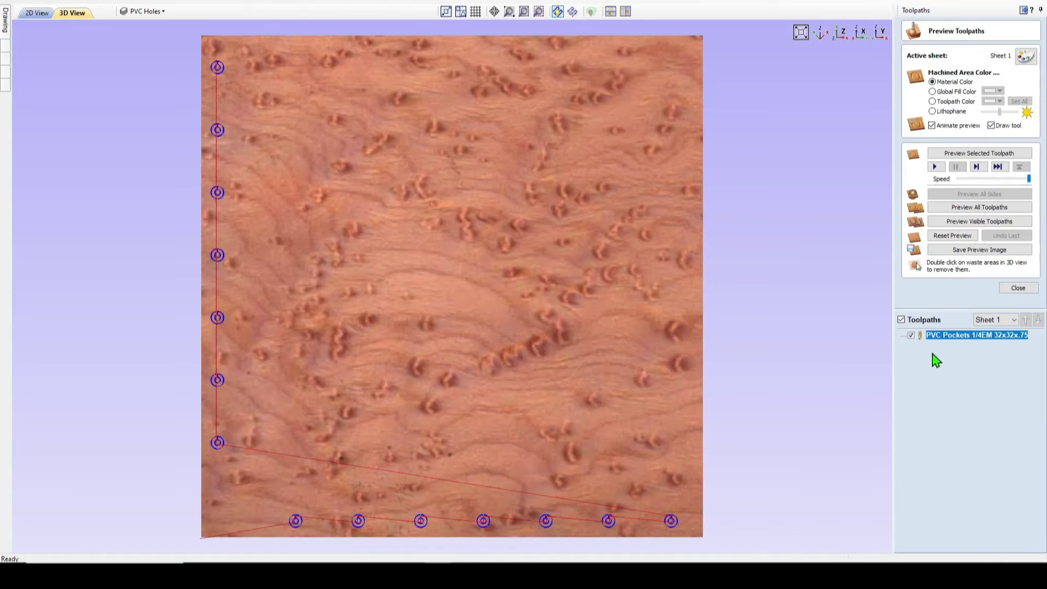
click(975, 224)
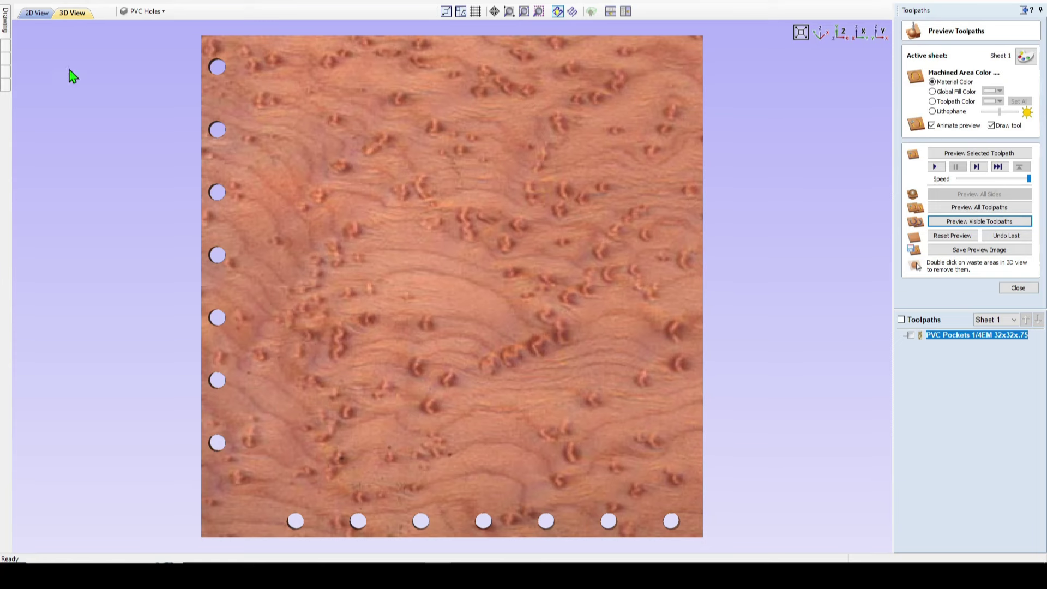
click(32, 14)
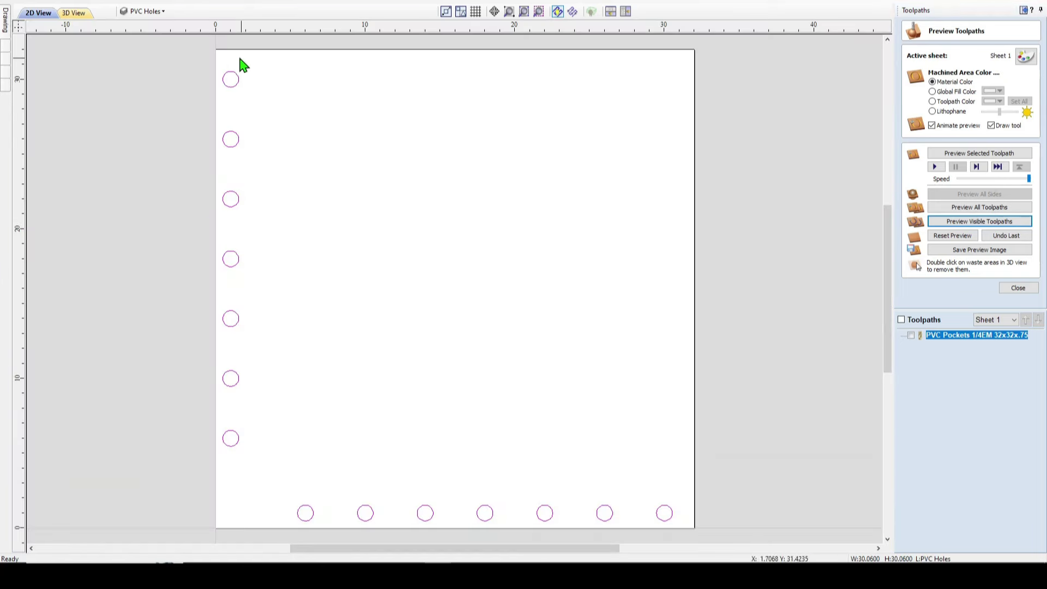
- Hide the PVC Holes layer and show the Grid layer
click(146, 11)
click(138, 40)
click(138, 29)
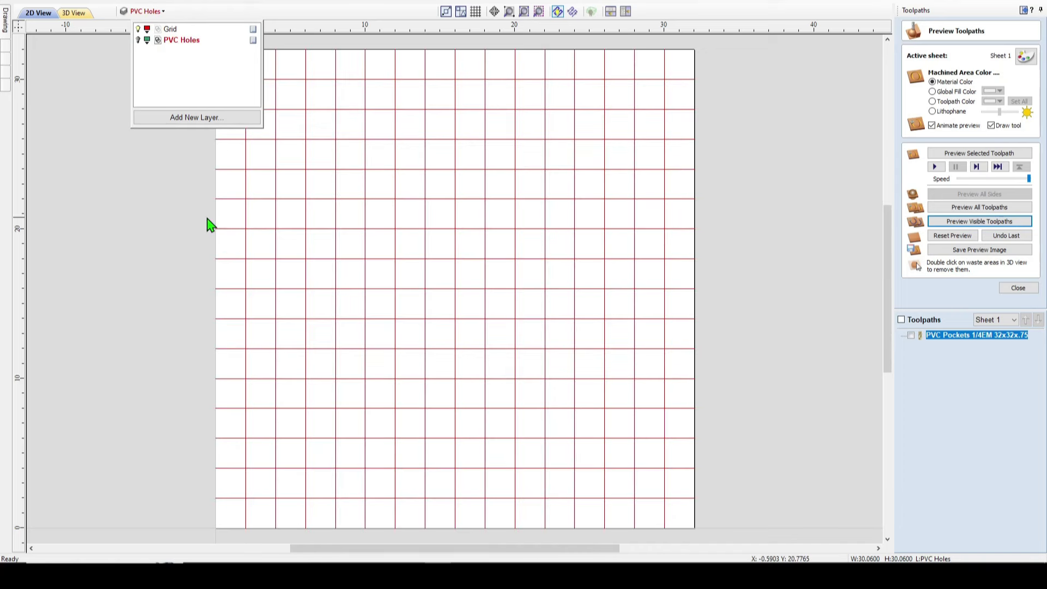
- Create a 0.03-inch-deep V-Bit 60 - 1/4" profile toolpath named 'Grid 60V 32x32x.75'
click(1023, 289)
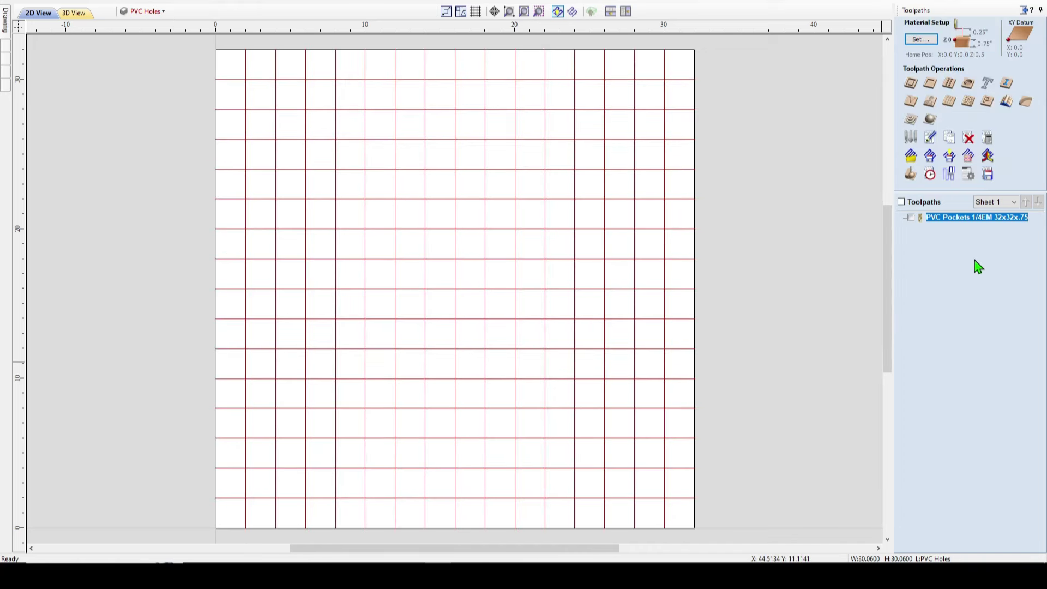
click(912, 85)
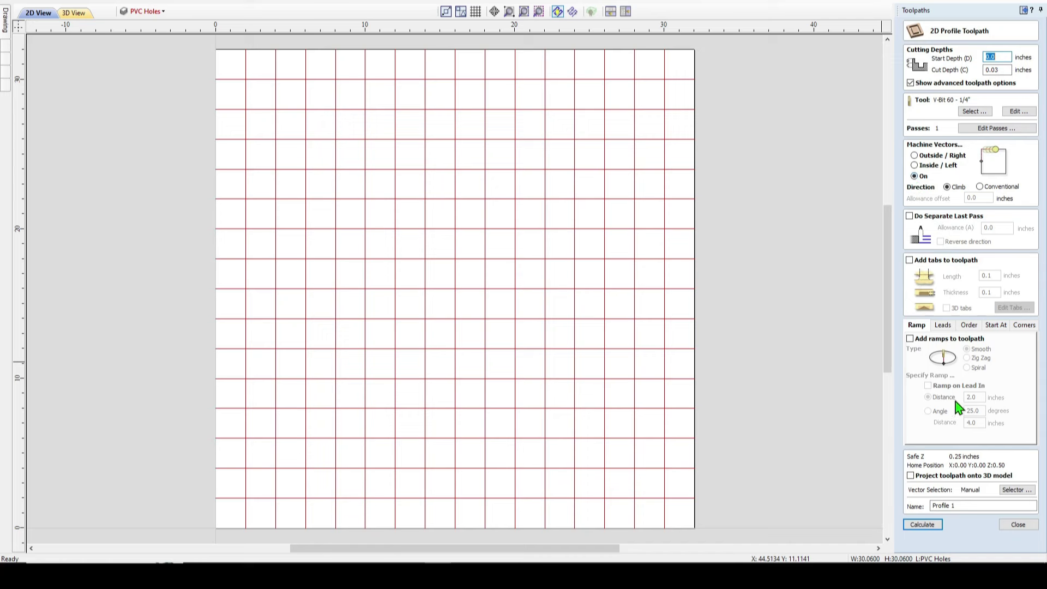
click(935, 506)
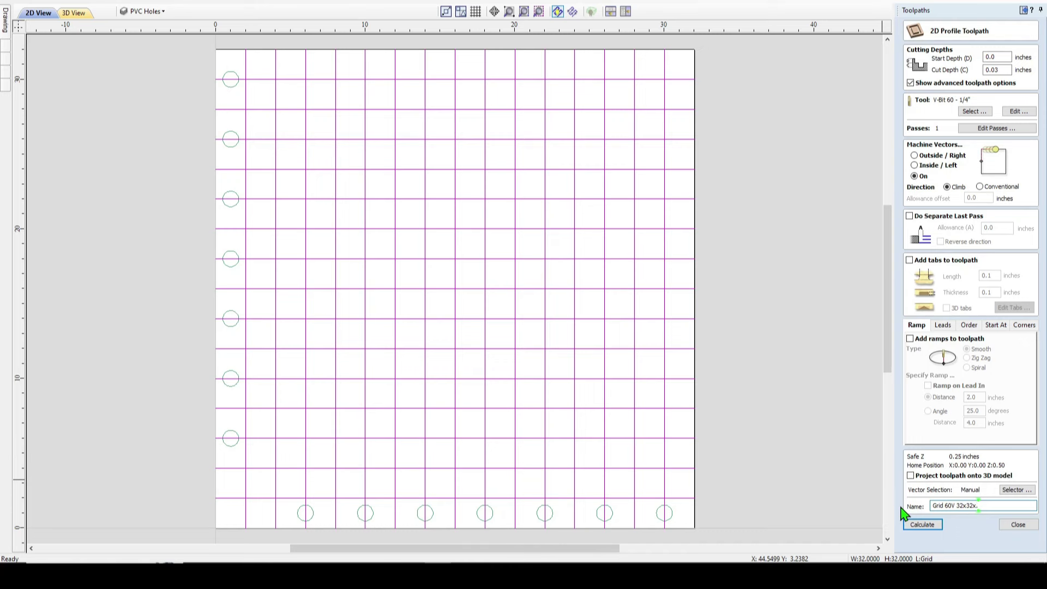
- Calculate the 'Grid 60V 32x32x.75' toolpath and preview grid grooves and PVC holes together in 3D
click(930, 524)
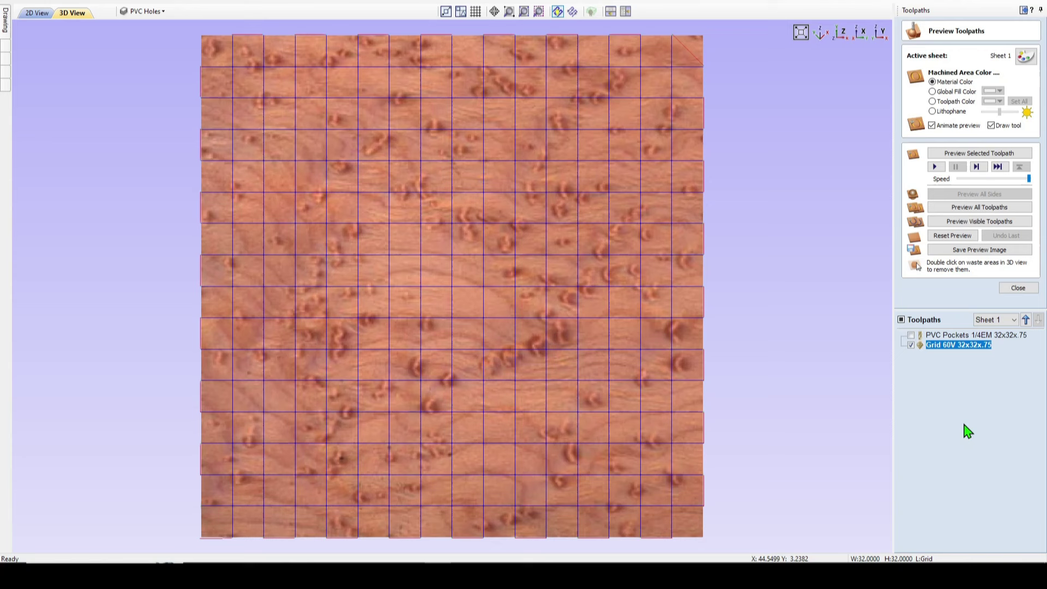
click(977, 207)
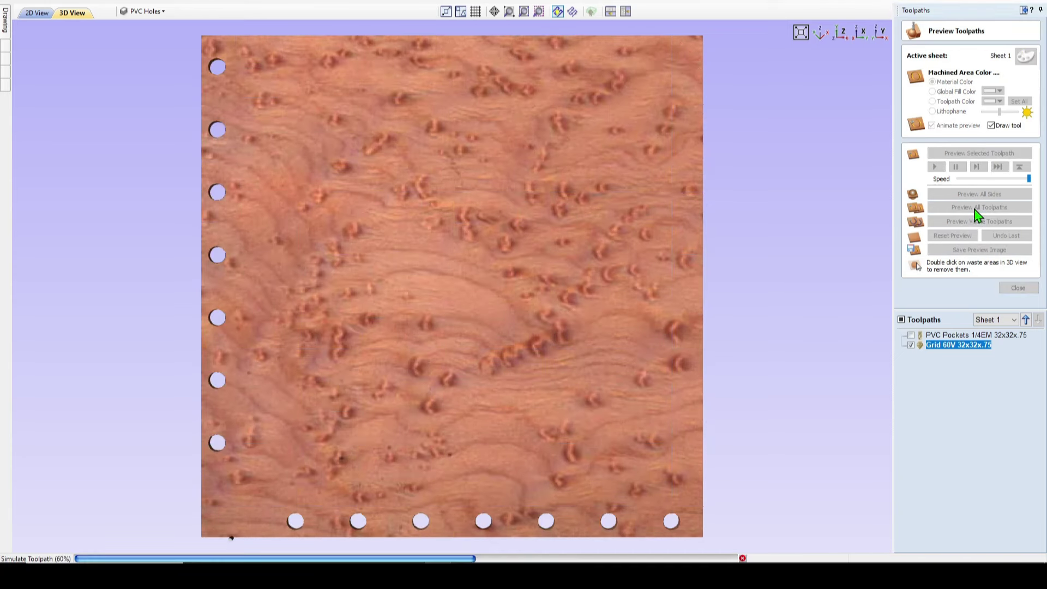